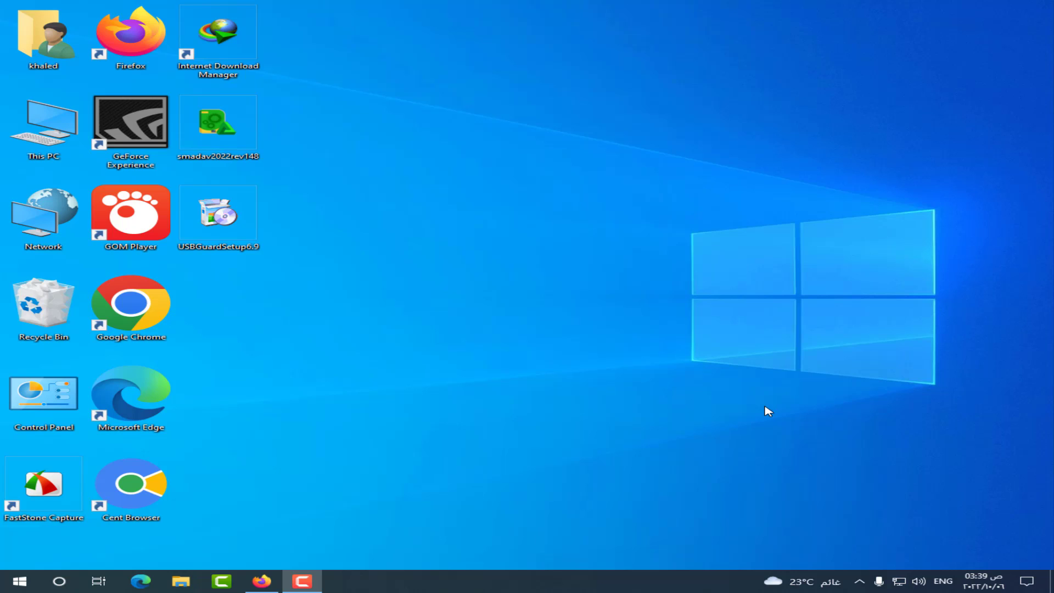
# Switch to Firefox and look over the open Google results for usb disk security and smadav
pyautogui.click(273, 577)
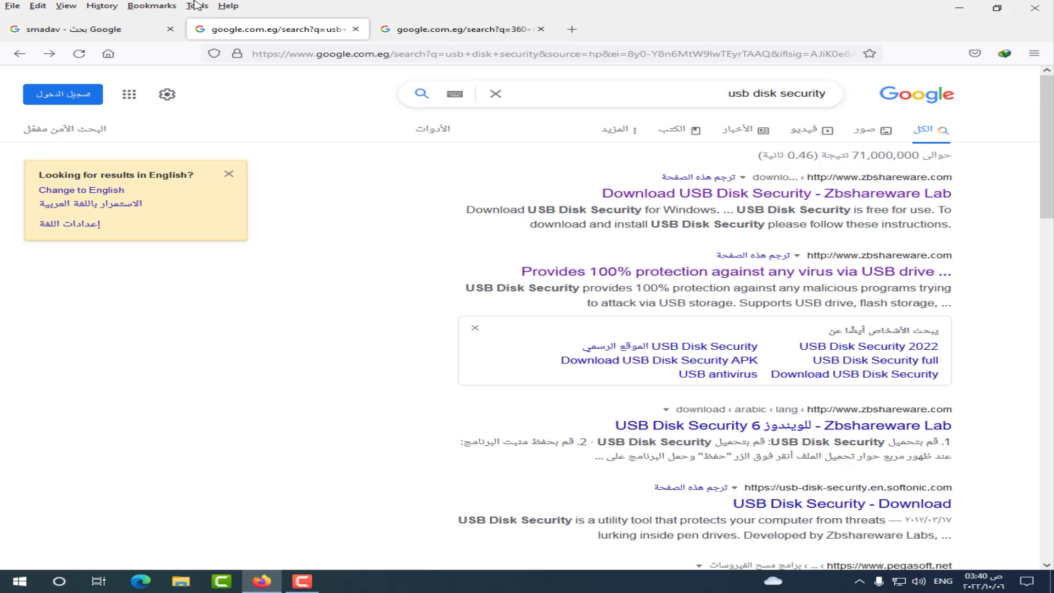
pyautogui.click(55, 30)
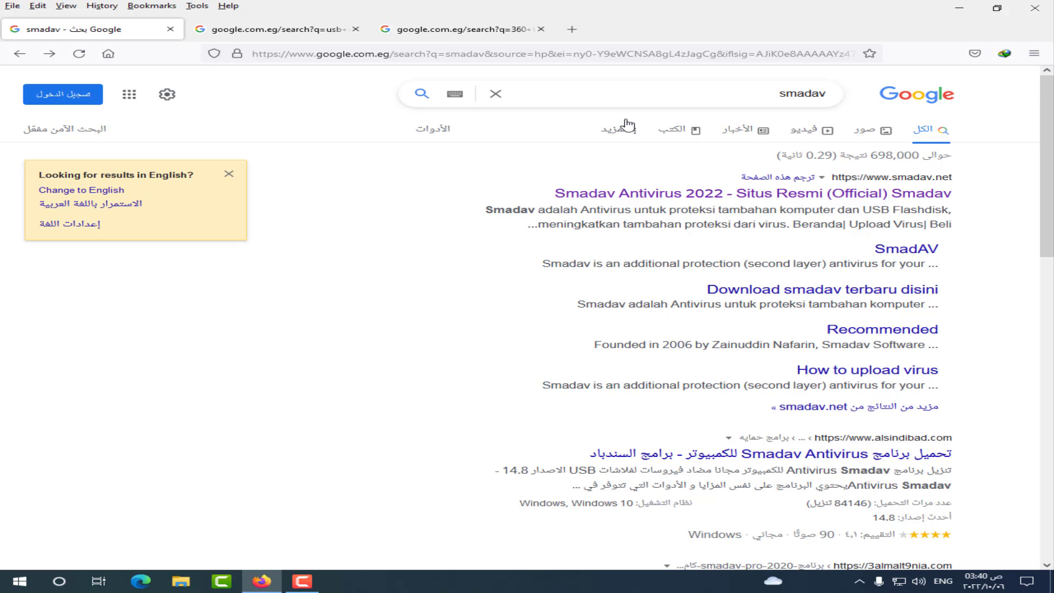
pyautogui.click(961, 8)
# Check the combined properties of the smadav2022rev148 and USBGuardSetup6.9 installers on the desktop
pyautogui.moveTo(312, 130); pyautogui.dragTo(240, 213)
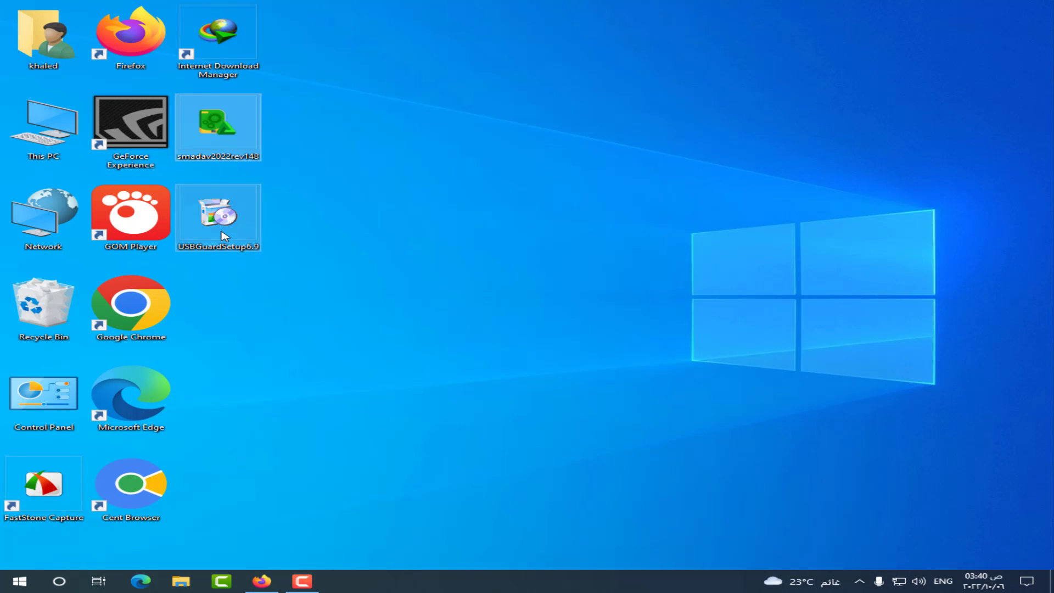
pyautogui.rightClick(222, 233)
pyautogui.click(271, 439)
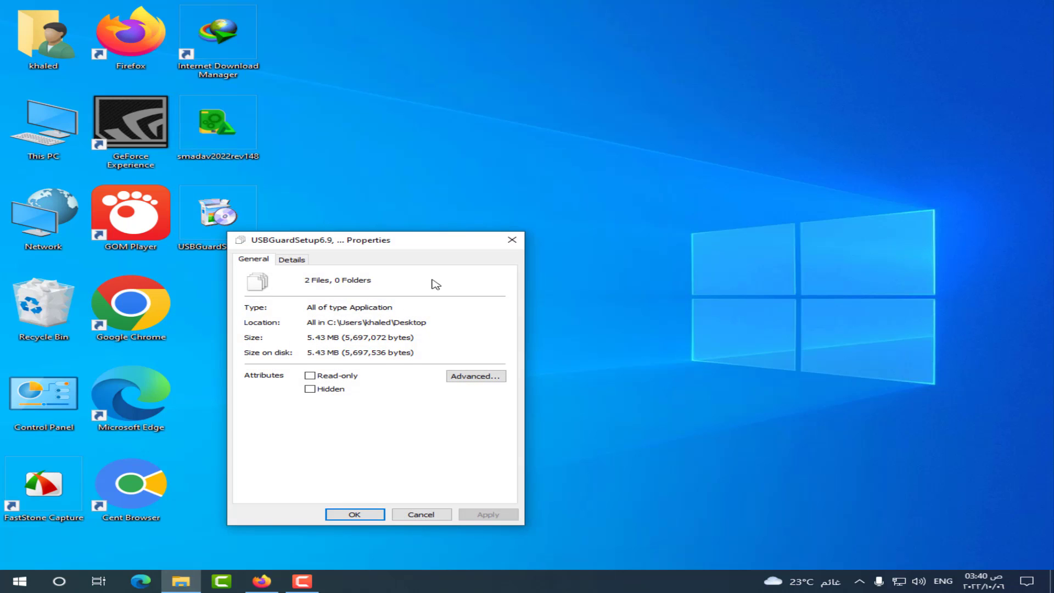
pyautogui.click(511, 241)
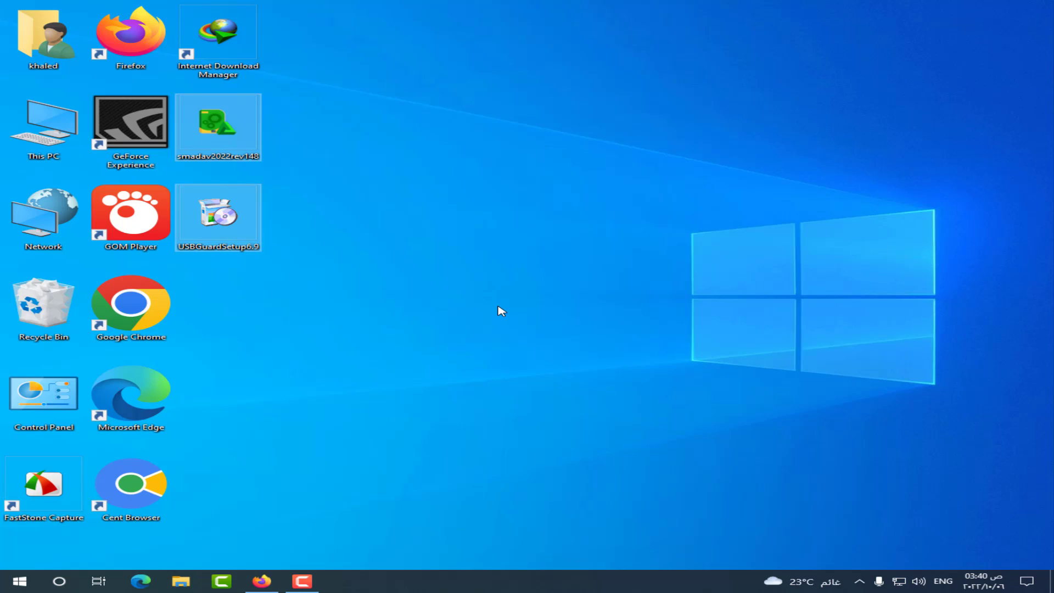
# In Firefox, open the official Smadav and Zbshareware USB Disk Security sites from their Google results to locate the downloads
pyautogui.click(262, 581)
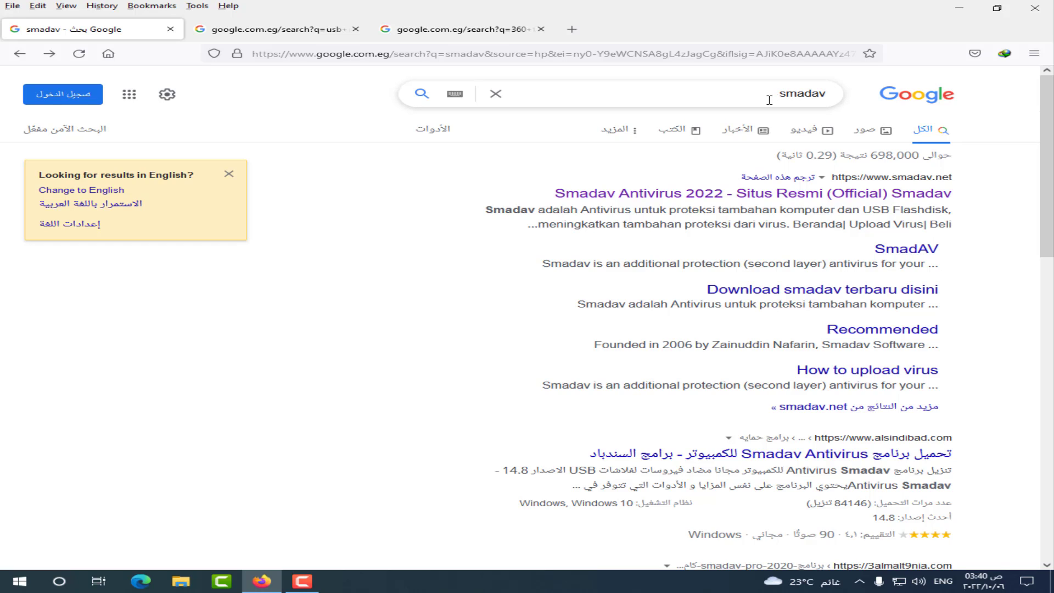
pyautogui.click(844, 199)
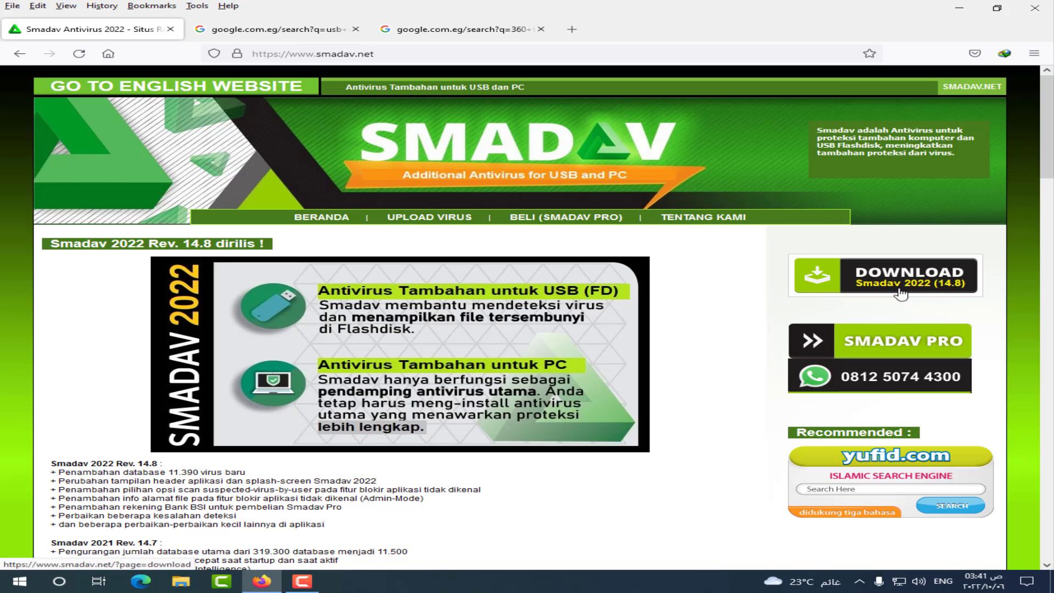
pyautogui.click(274, 29)
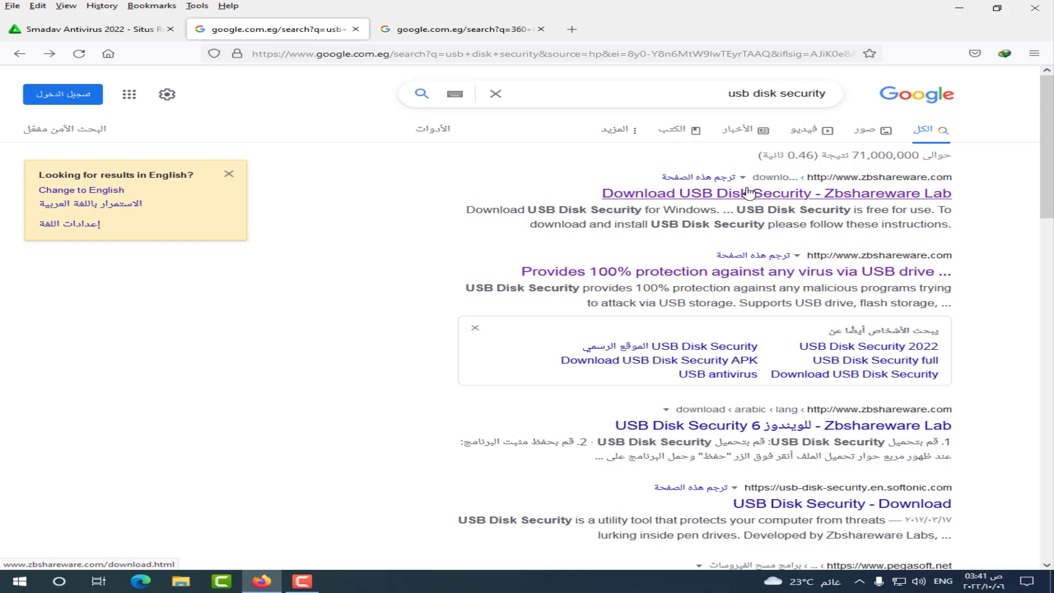
pyautogui.click(744, 199)
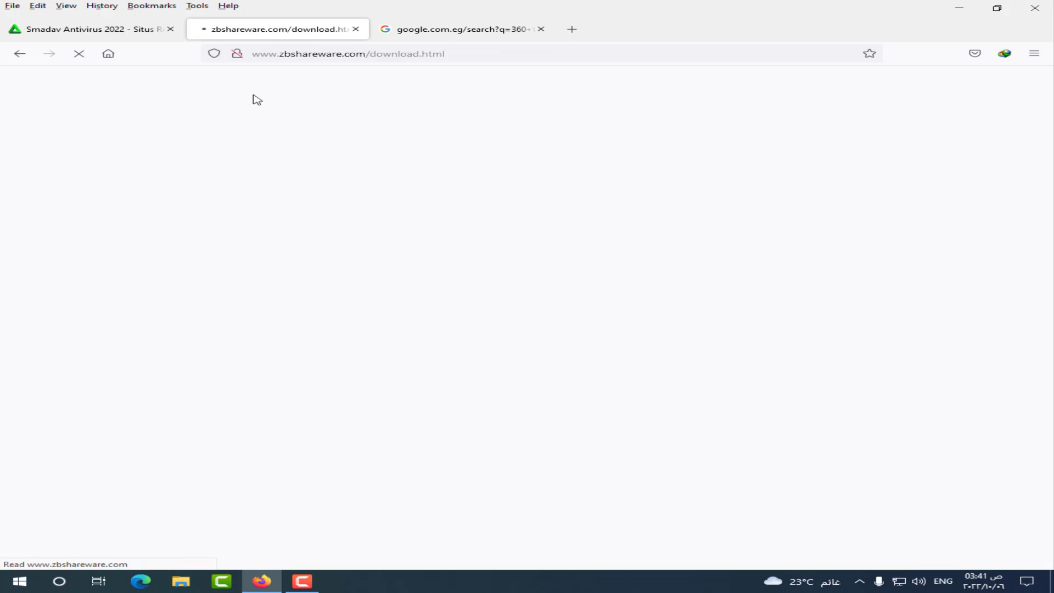
pyautogui.click(28, 54)
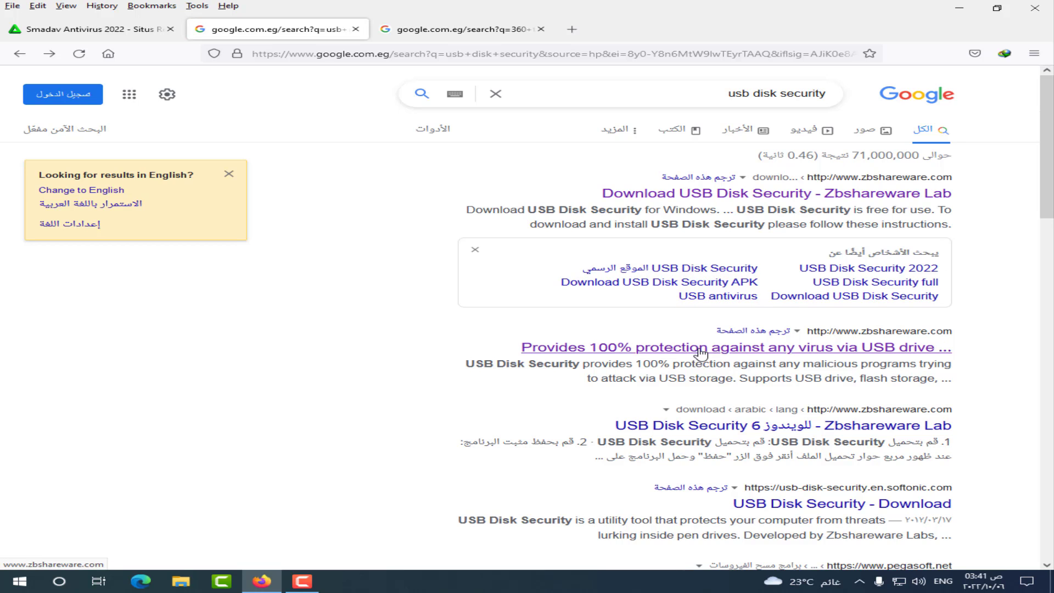
pyautogui.click(693, 345)
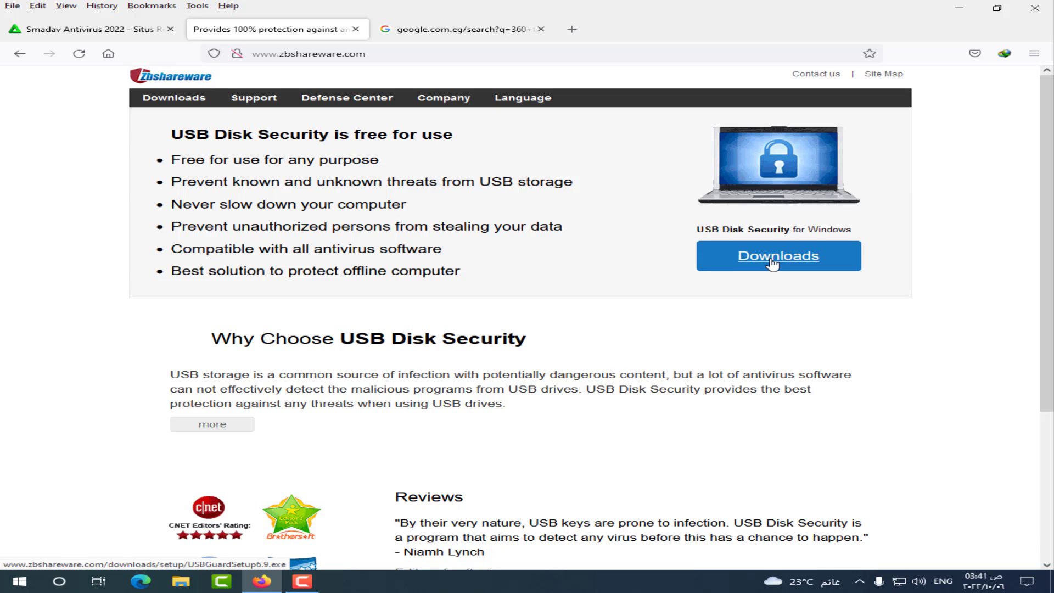
pyautogui.click(959, 8)
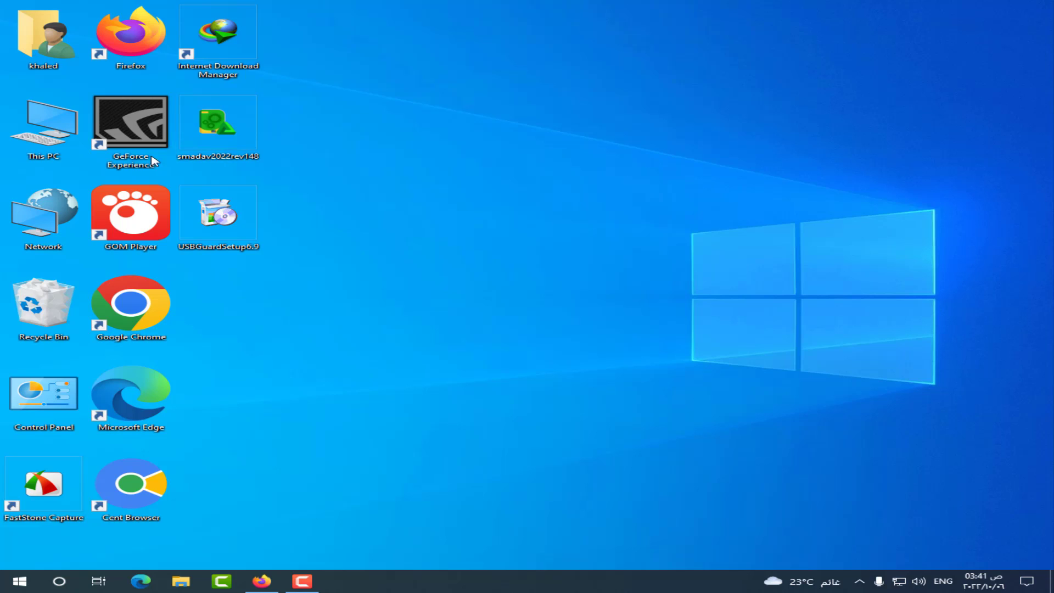
# Open the USB (F:) drive from This PC
pyautogui.rightClick(31, 136)
pyautogui.click(53, 145)
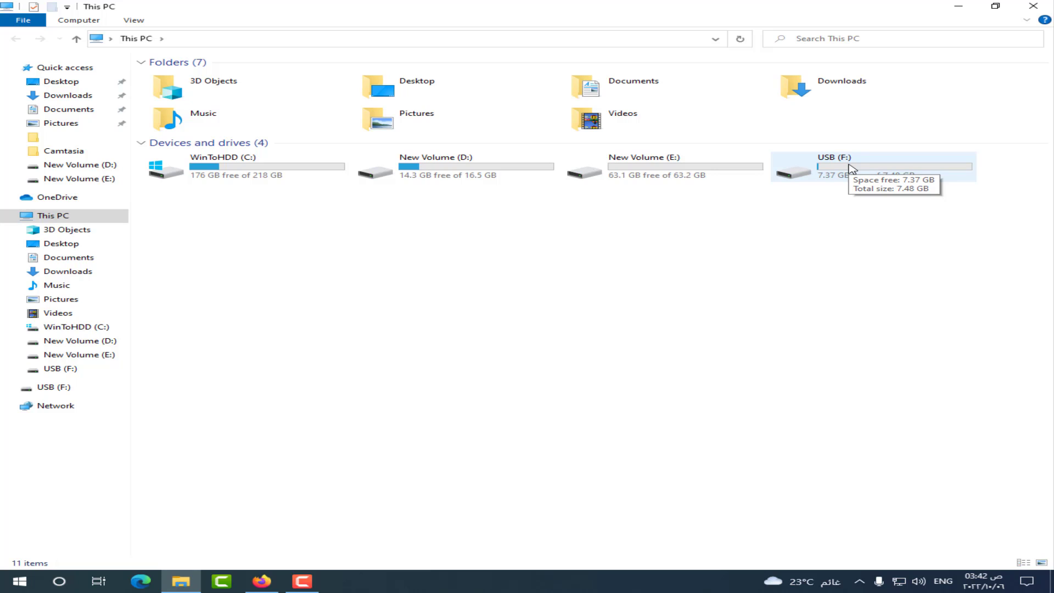
pyautogui.click(49, 369)
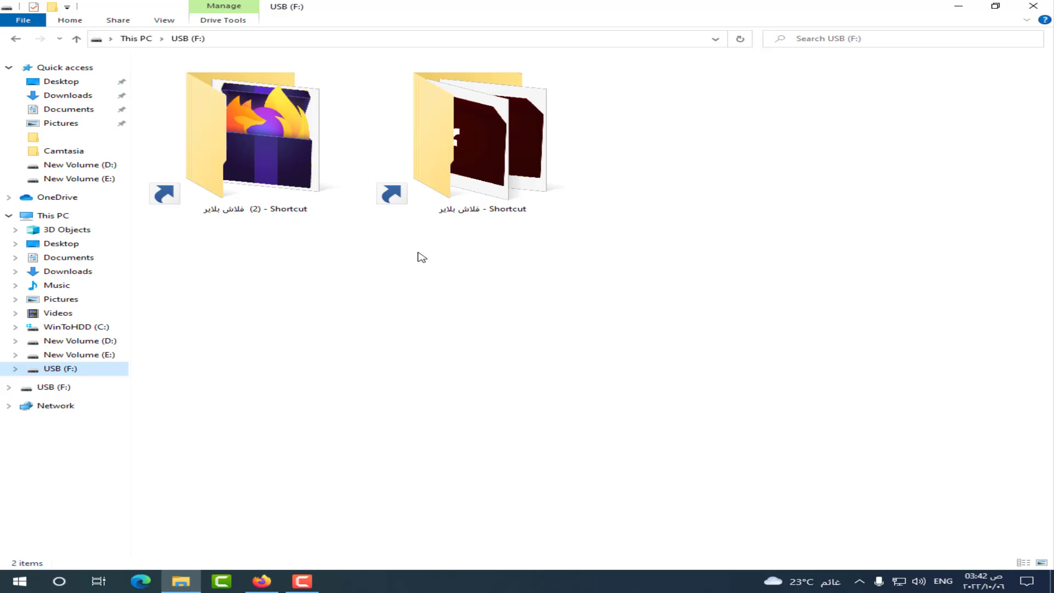
# Set the folder options to show hidden files, folders, and drives, and stop hiding protected operating system files
pyautogui.click(168, 22)
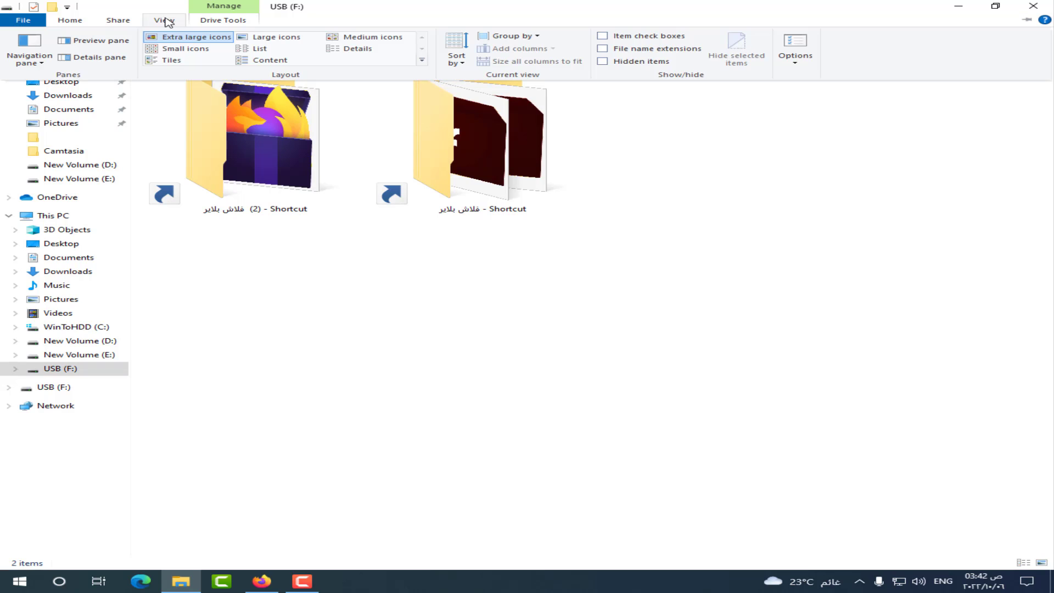
pyautogui.click(802, 49)
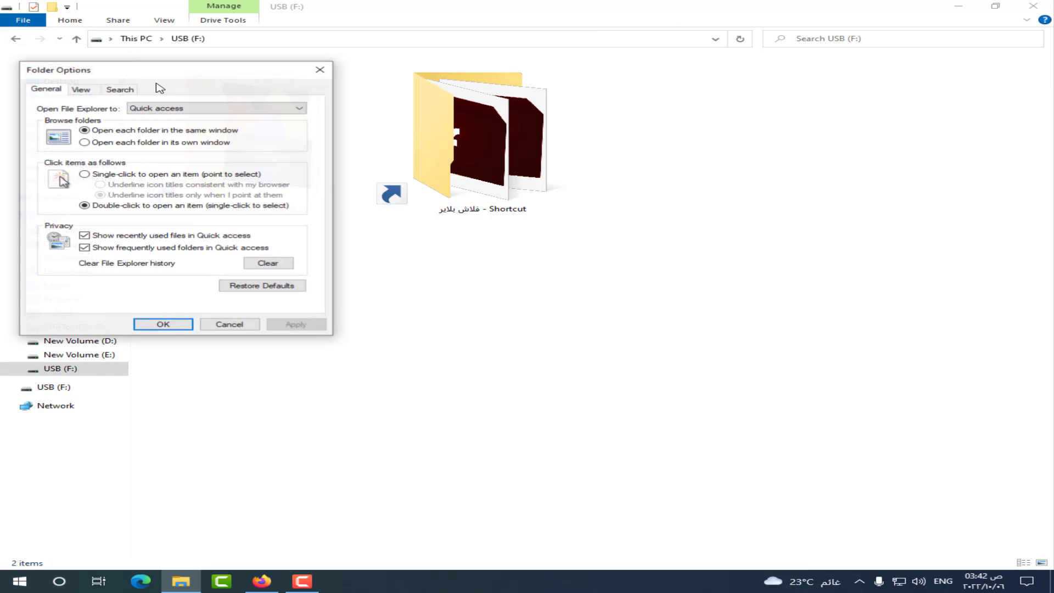
pyautogui.click(81, 90)
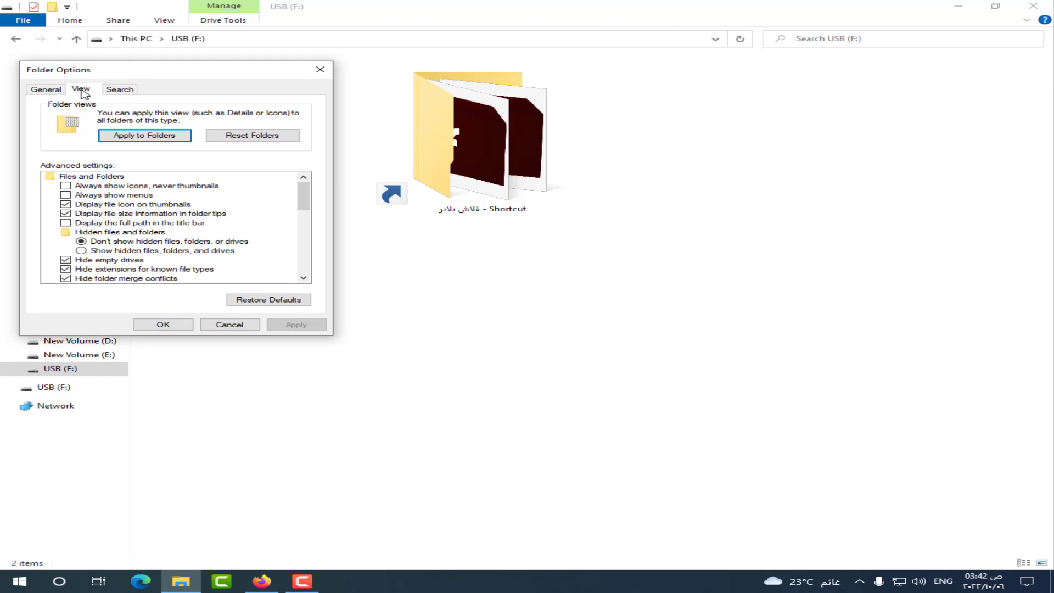
pyautogui.click(88, 251)
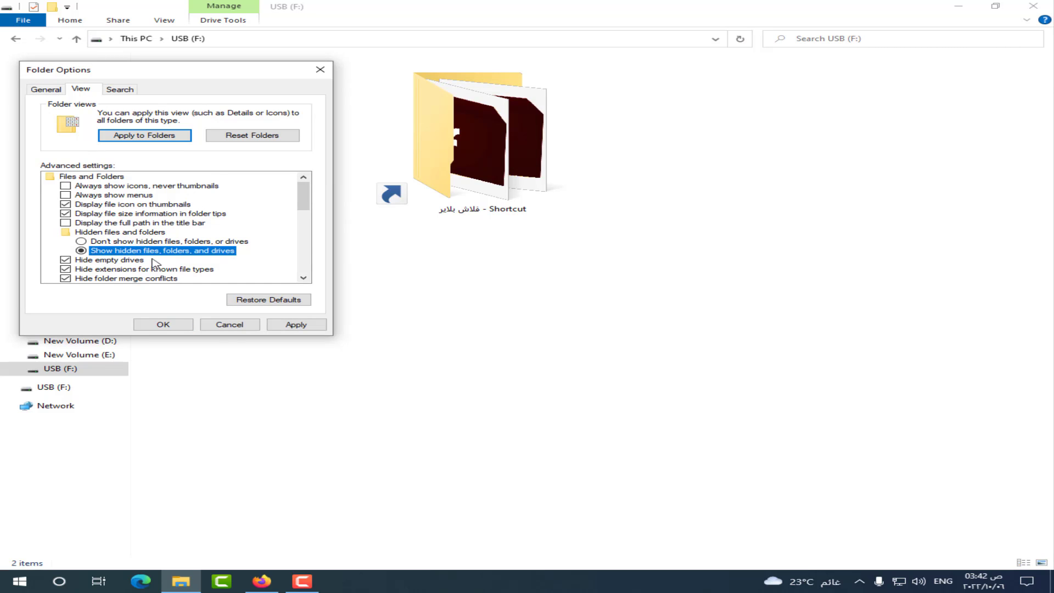
pyautogui.moveTo(306, 205); pyautogui.dragTo(306, 218)
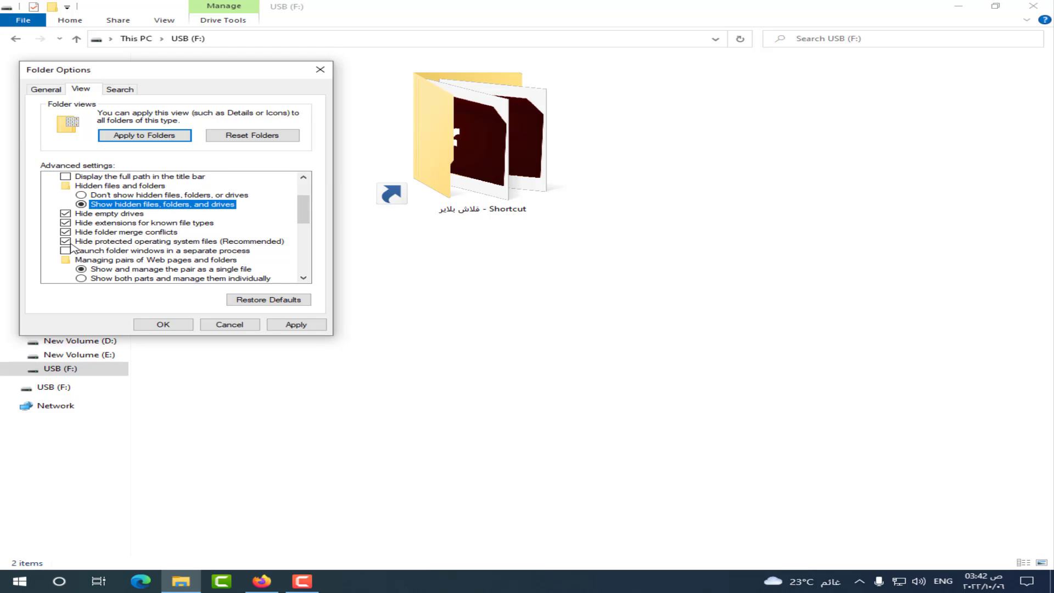
pyautogui.click(66, 242)
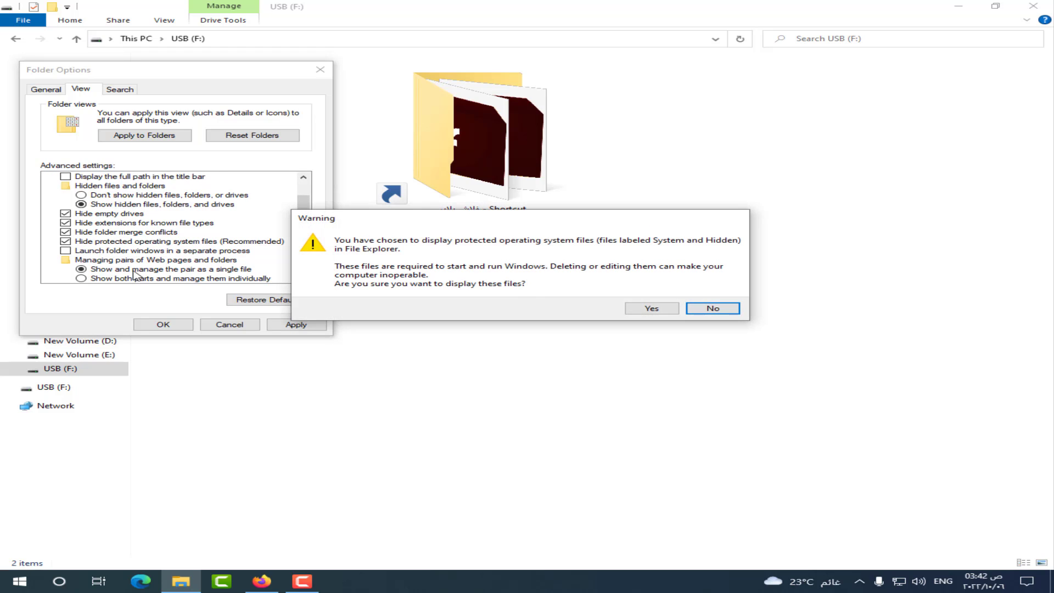
pyautogui.click(650, 309)
pyautogui.click(163, 324)
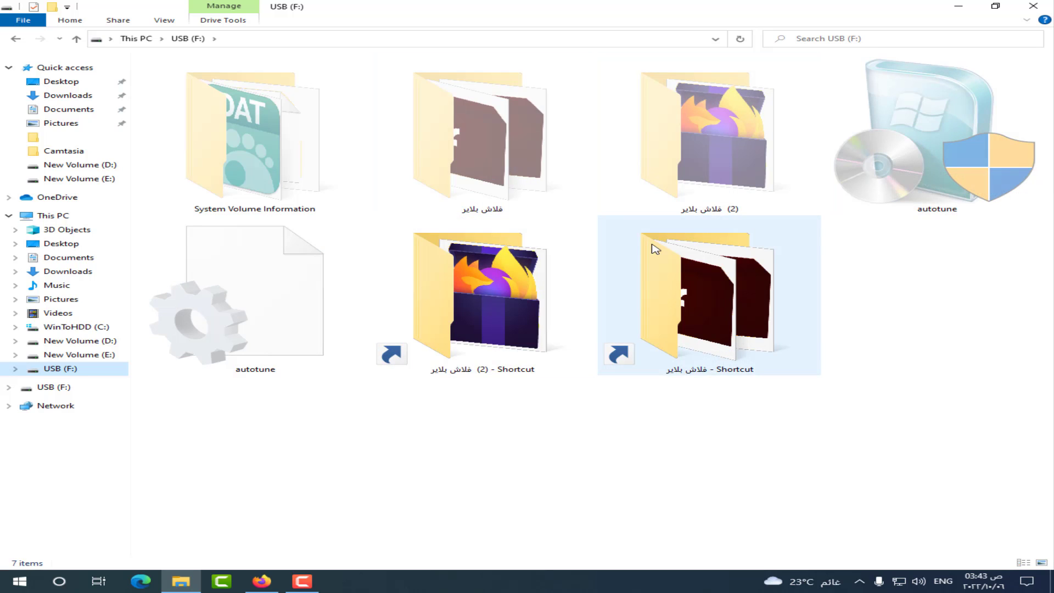
# Run USBGuardSetup6.9 in English with the default destination folder, and decline setting Linkzb as the browser's start page
pyautogui.click(962, 7)
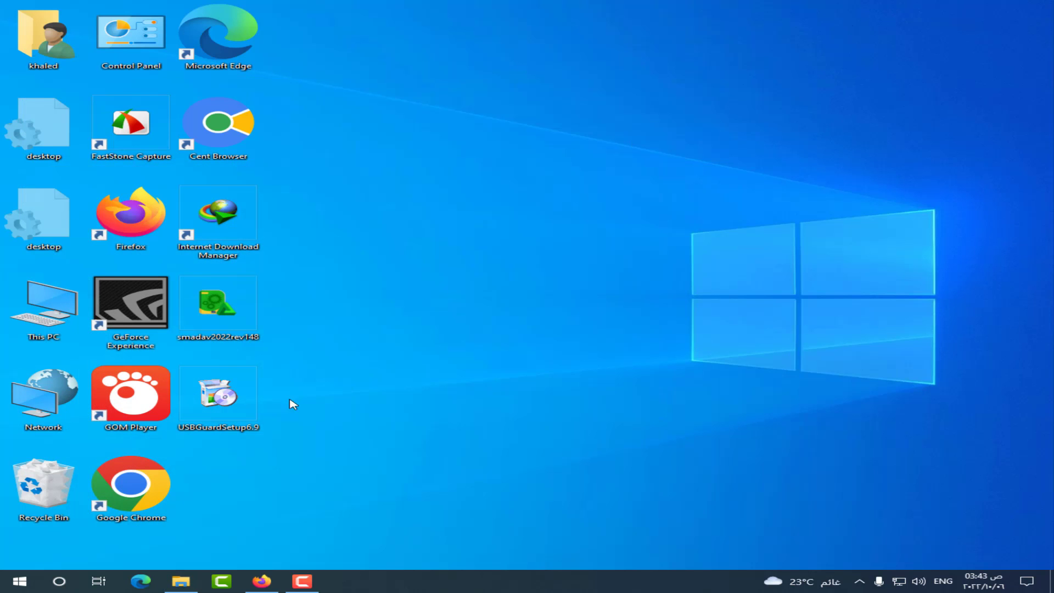
pyautogui.doubleClick(227, 414)
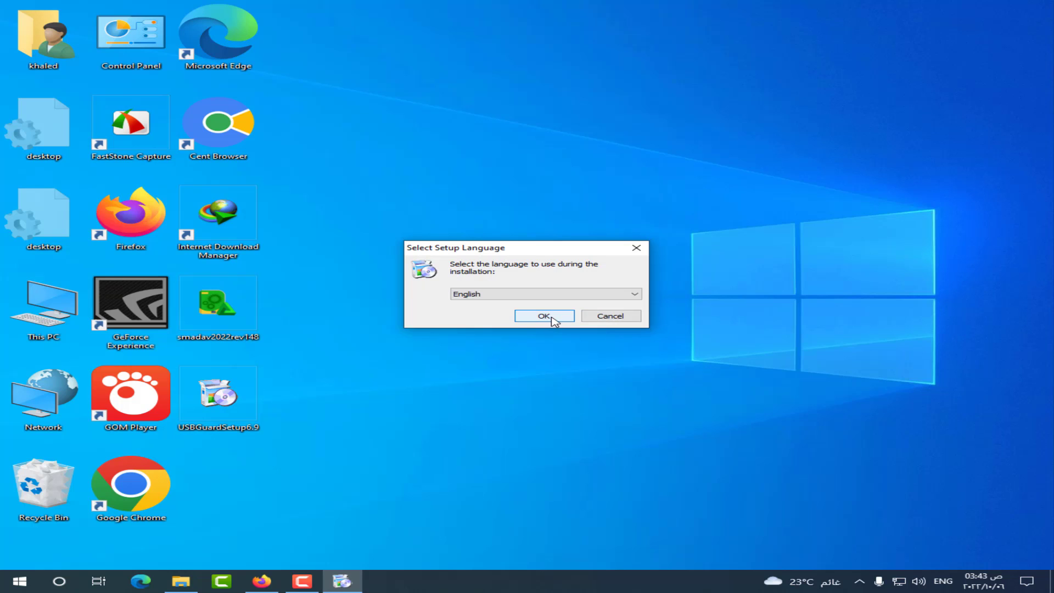
pyautogui.click(553, 319)
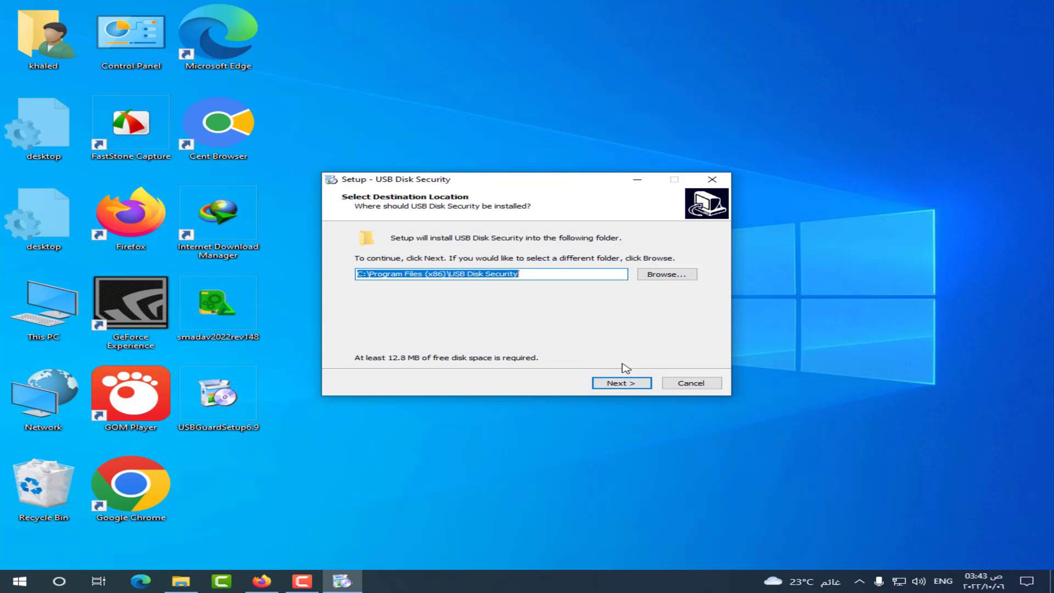
pyautogui.click(619, 384)
pyautogui.click(619, 384)
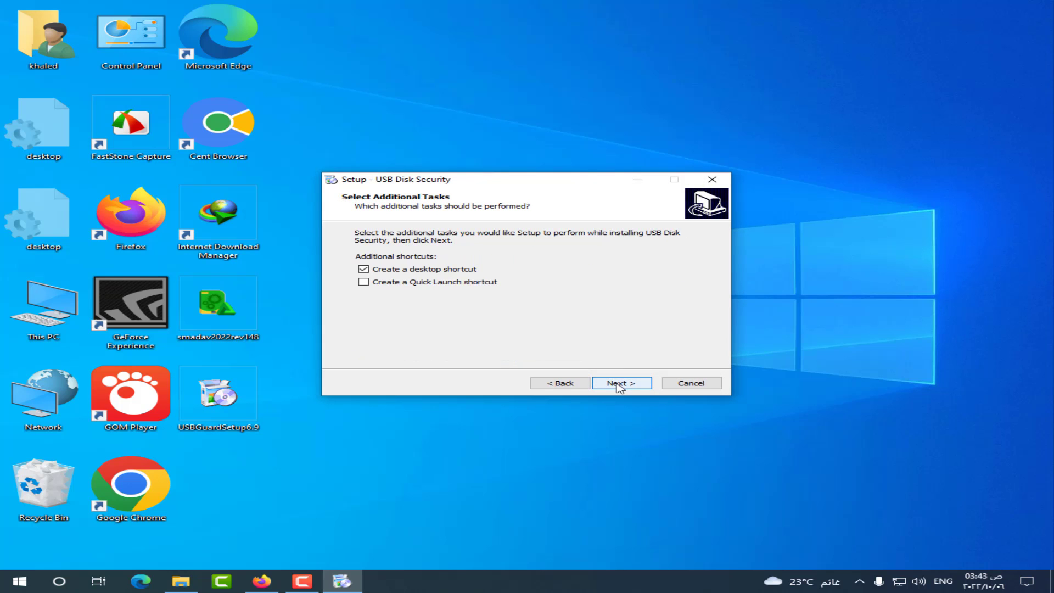
pyautogui.click(560, 384)
pyautogui.click(375, 261)
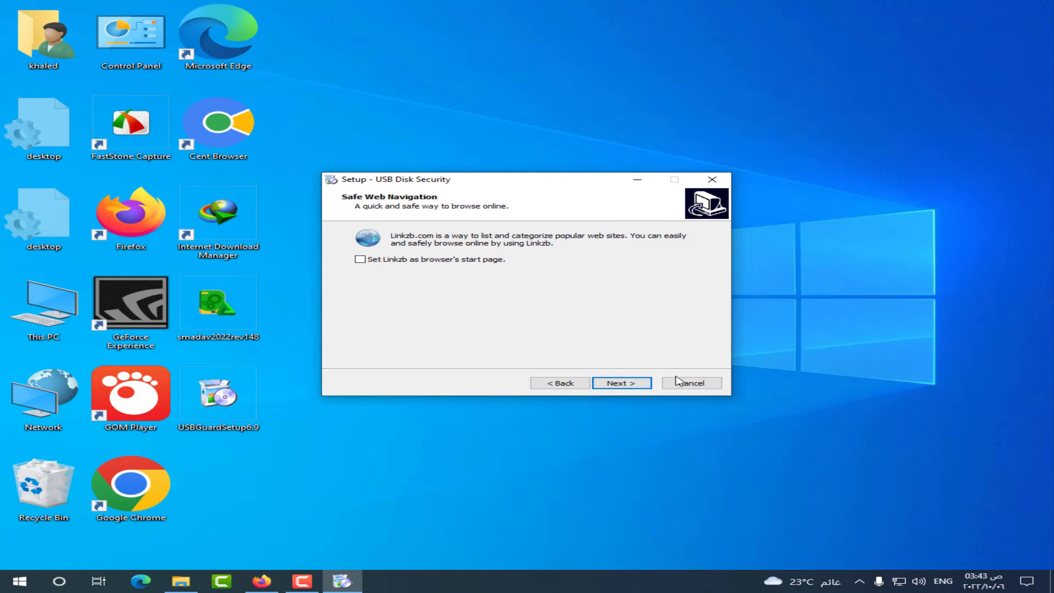
# Install USB Disk Security with a desktop shortcut and finish setup with the option to launch it
pyautogui.click(621, 386)
pyautogui.click(622, 386)
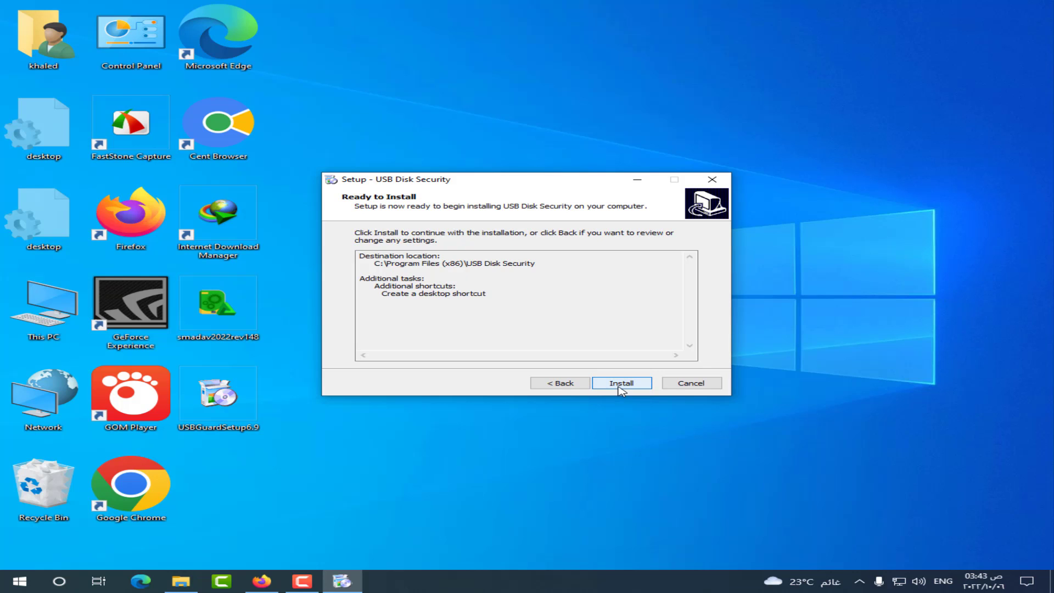
pyautogui.click(623, 386)
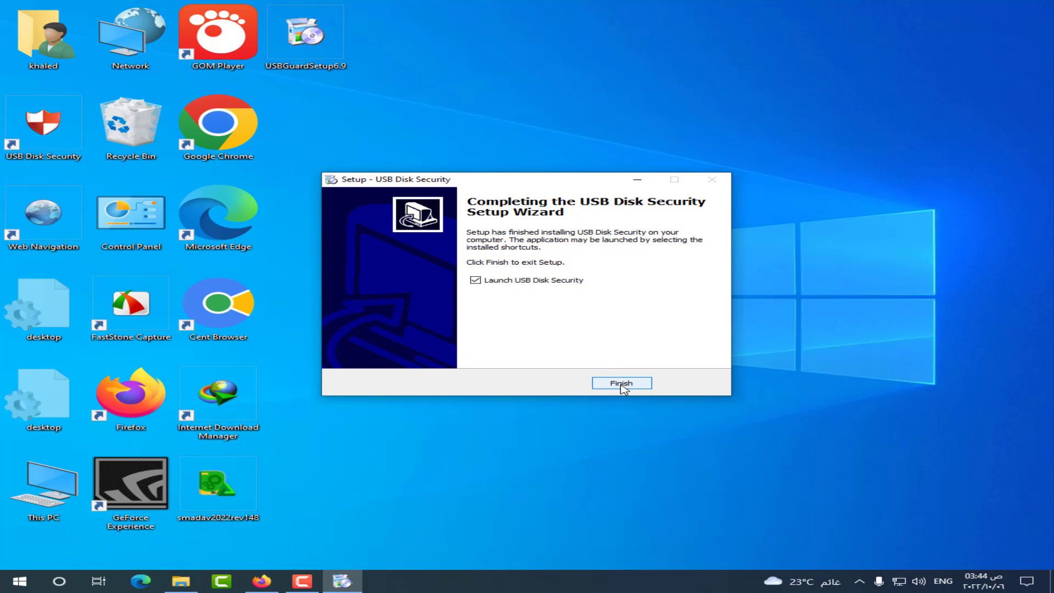
pyautogui.click(623, 386)
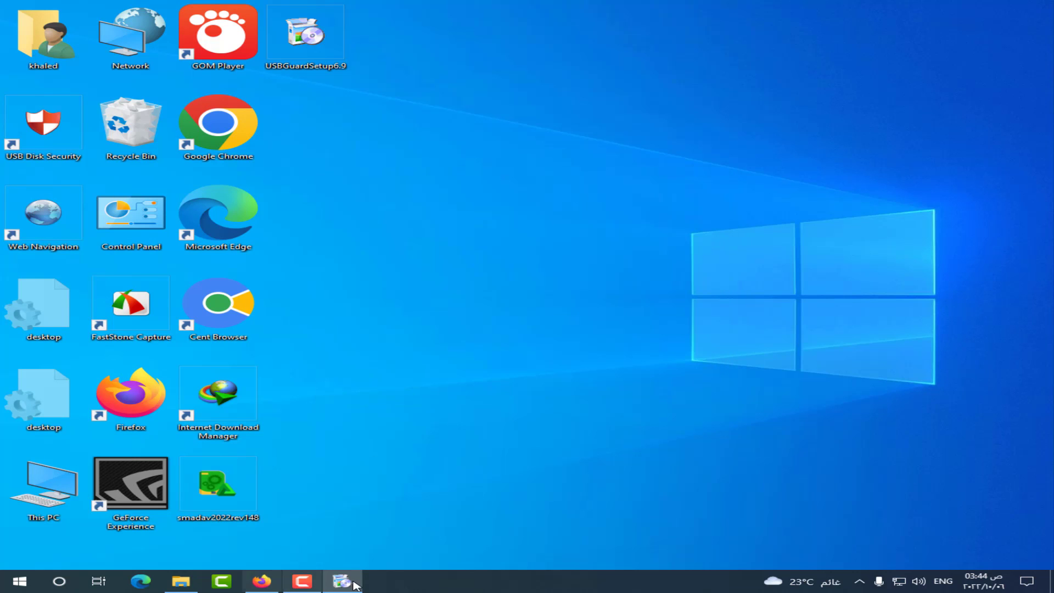
# Bring up USB Disk Security over the USB (F:) folder and move its window aside to compare the threat list with the files
pyautogui.click(181, 581)
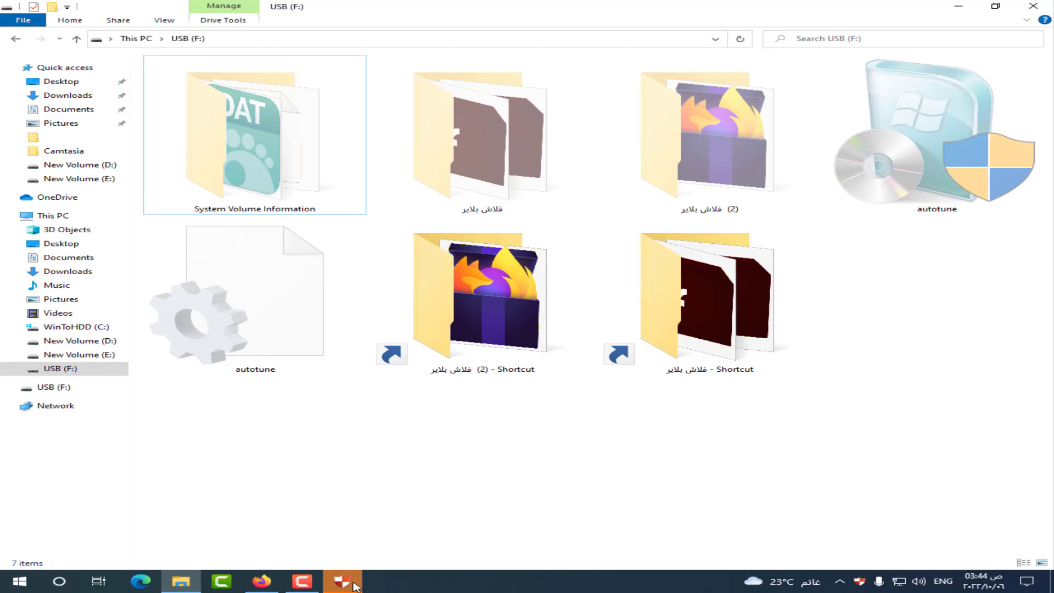
pyautogui.click(351, 586)
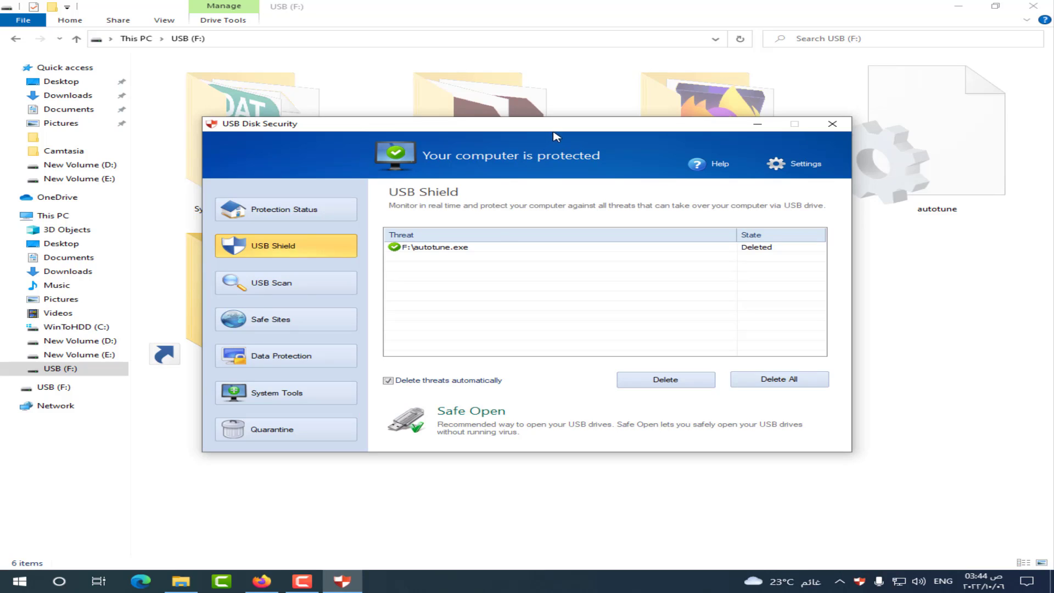
pyautogui.moveTo(554, 133); pyautogui.dragTo(316, 297)
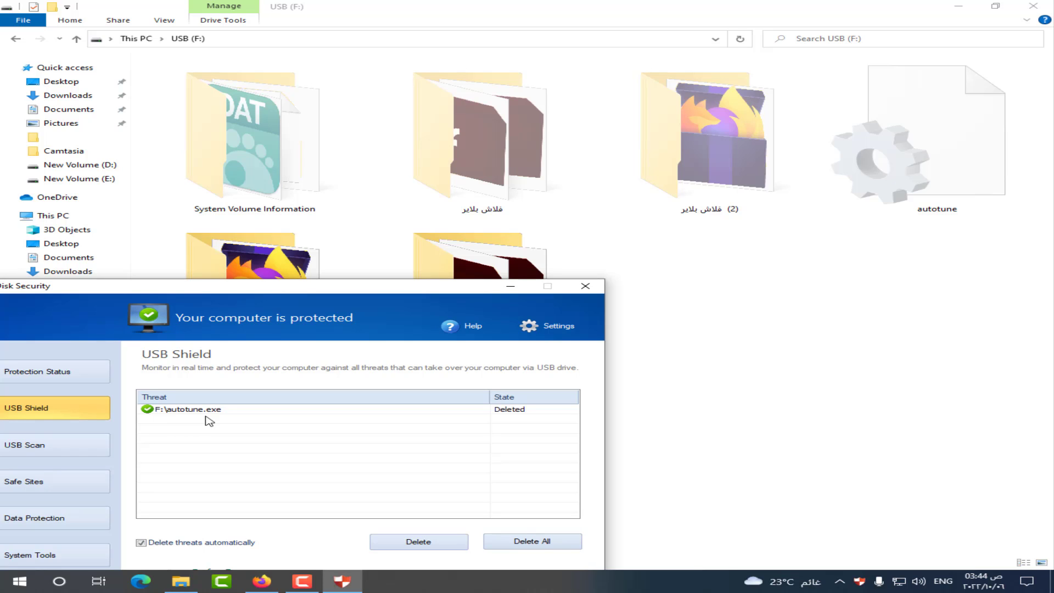
# Refresh the USB (F:) folder to check its remaining files, and minimize the folder window
pyautogui.click(890, 350)
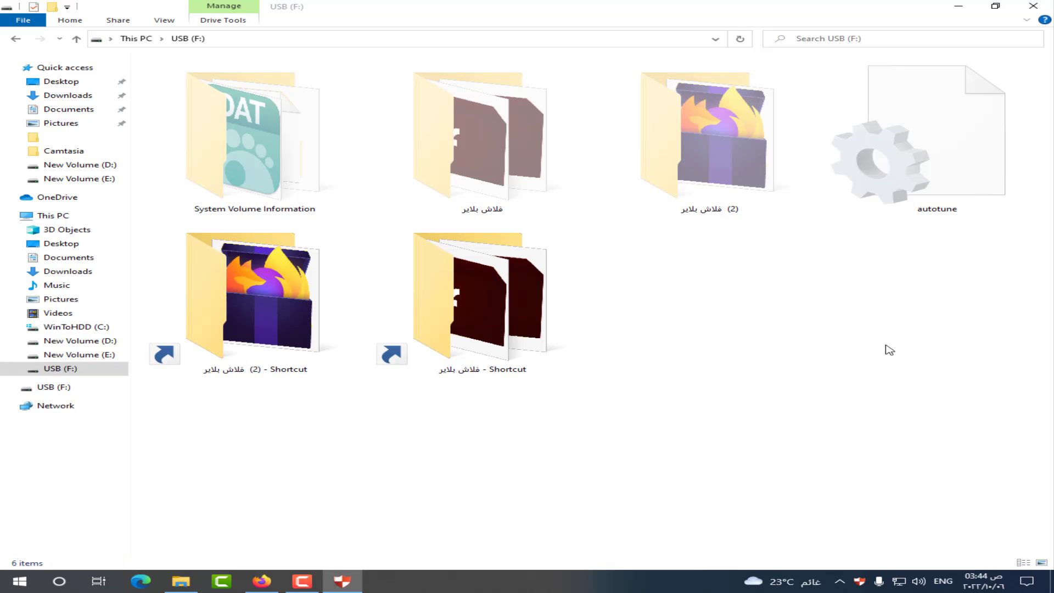
pyautogui.rightClick(890, 350)
pyautogui.click(895, 391)
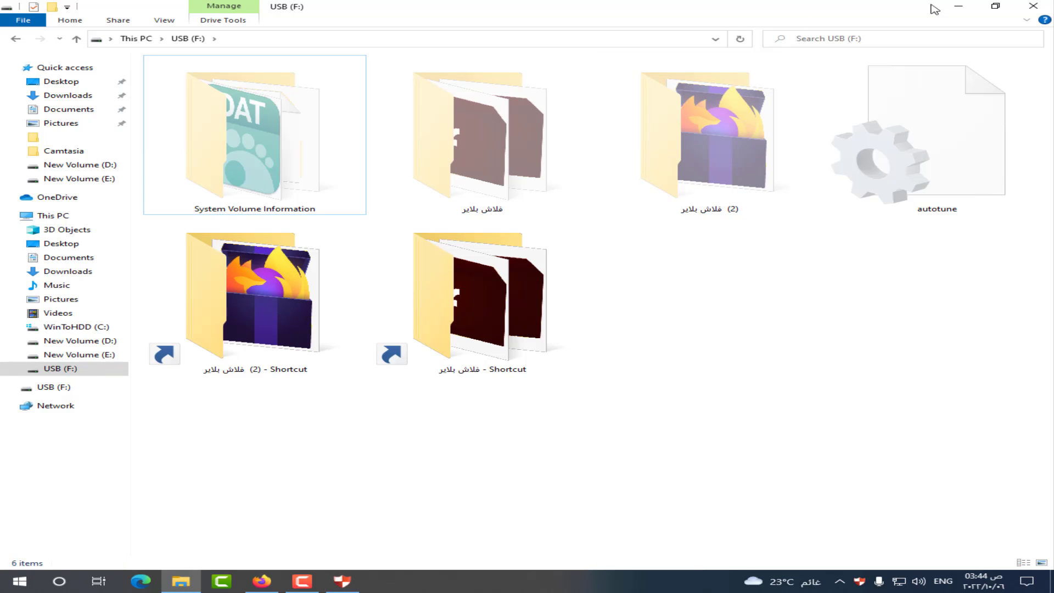
pyautogui.click(959, 6)
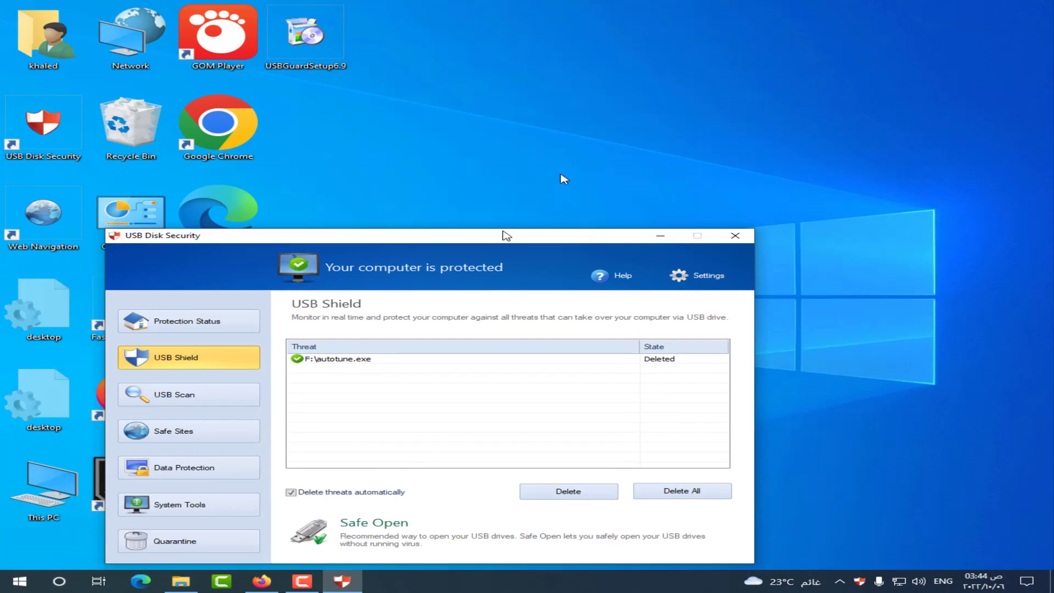
# Reposition and close the USB Disk Security window, and check the USB (F:) folder for remaining shortcuts before minimizing it
pyautogui.moveTo(506, 237); pyautogui.dragTo(594, 163)
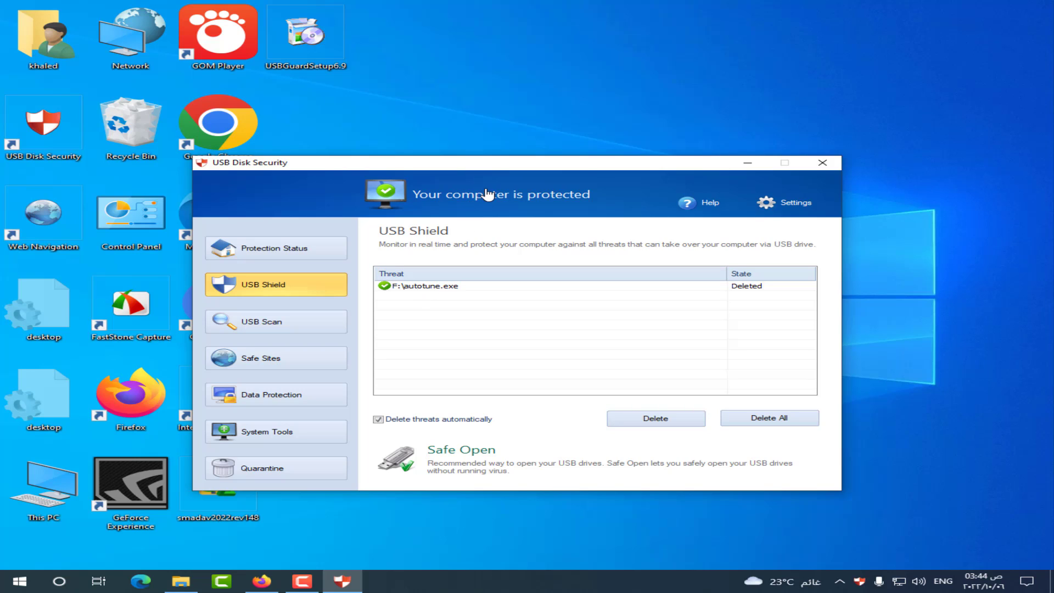
pyautogui.moveTo(501, 166); pyautogui.dragTo(549, 165)
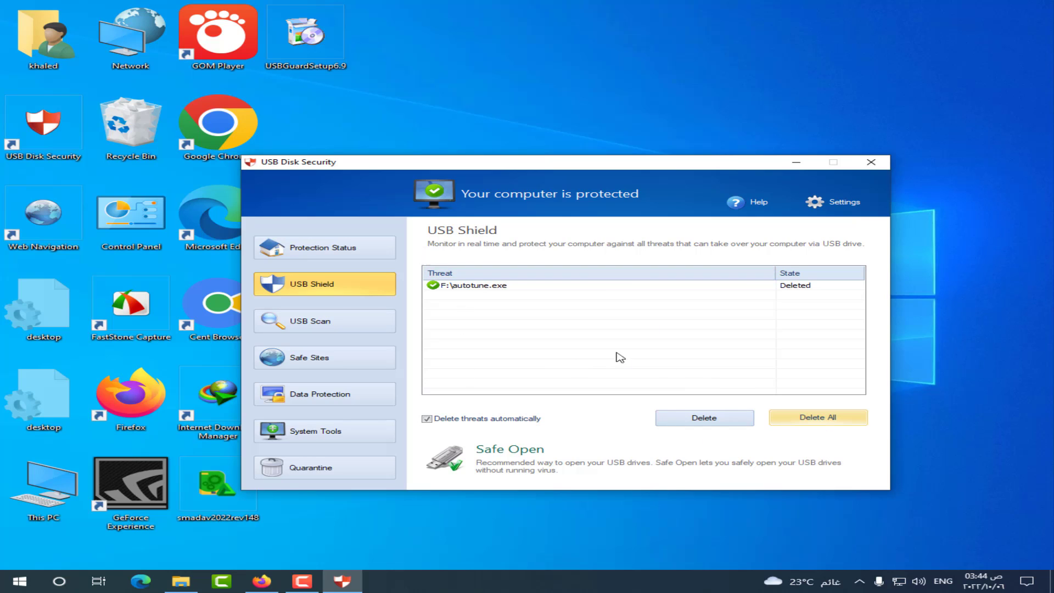
pyautogui.click(871, 162)
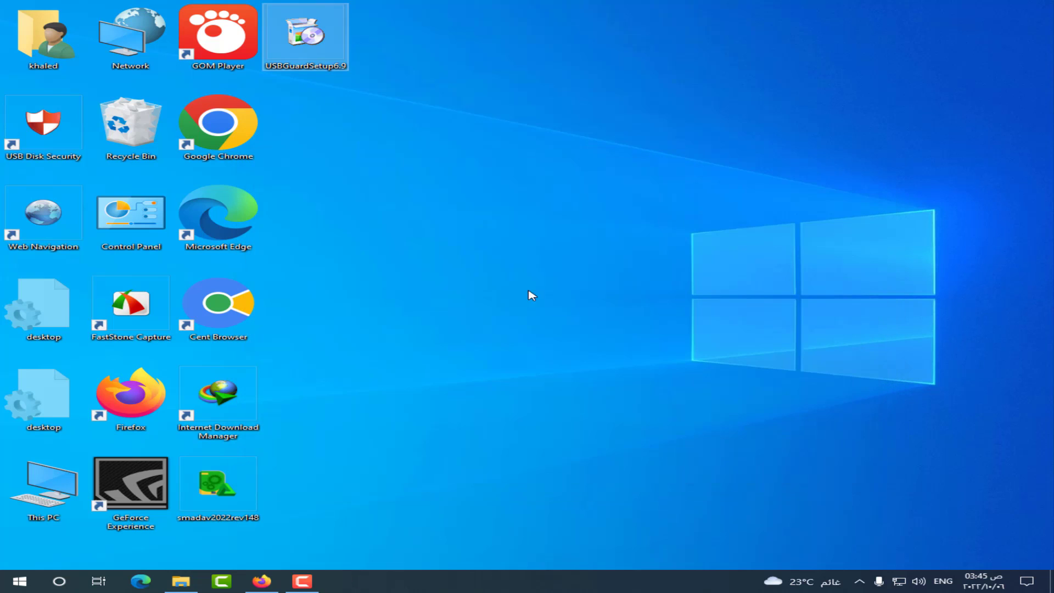
pyautogui.click(183, 582)
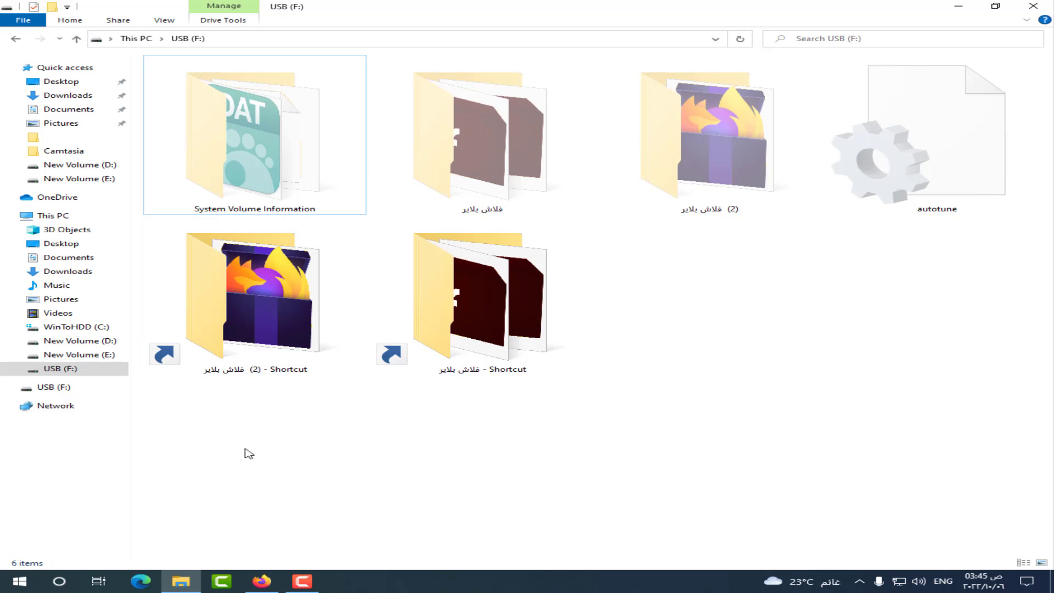
pyautogui.click(182, 581)
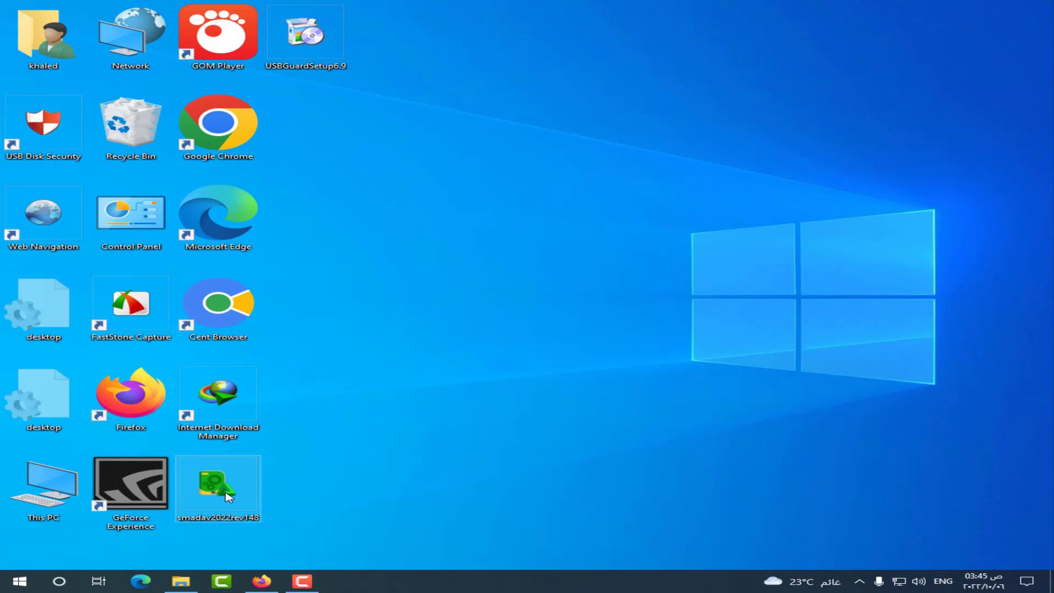
# Install SMADAV from smadav2022rev148 in English, accepting the license agreement and keeping the desktop icon and statistics options, and finish setup
pyautogui.doubleClick(229, 497)
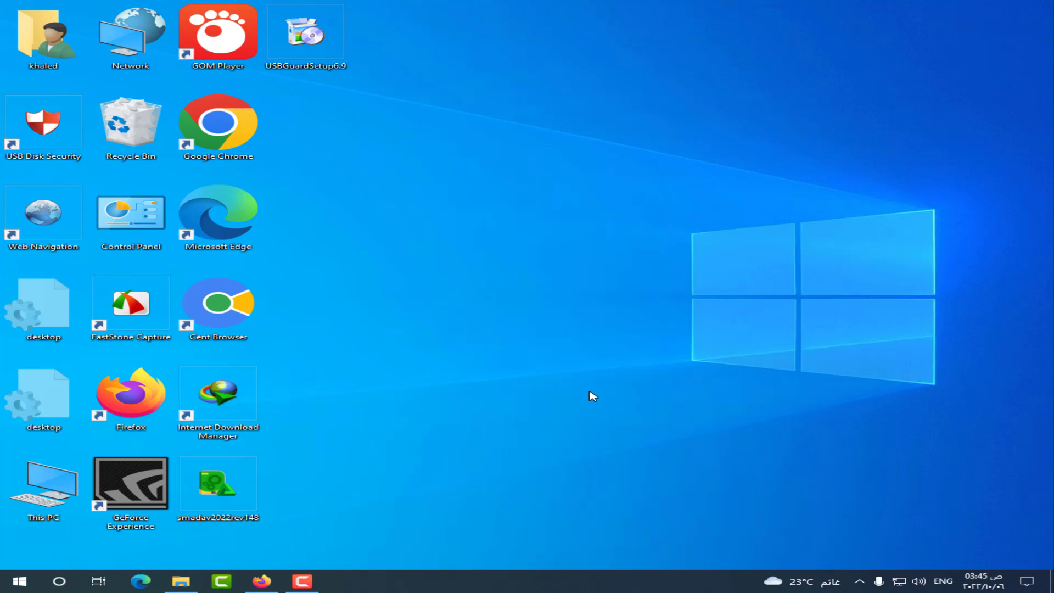
pyautogui.click(545, 316)
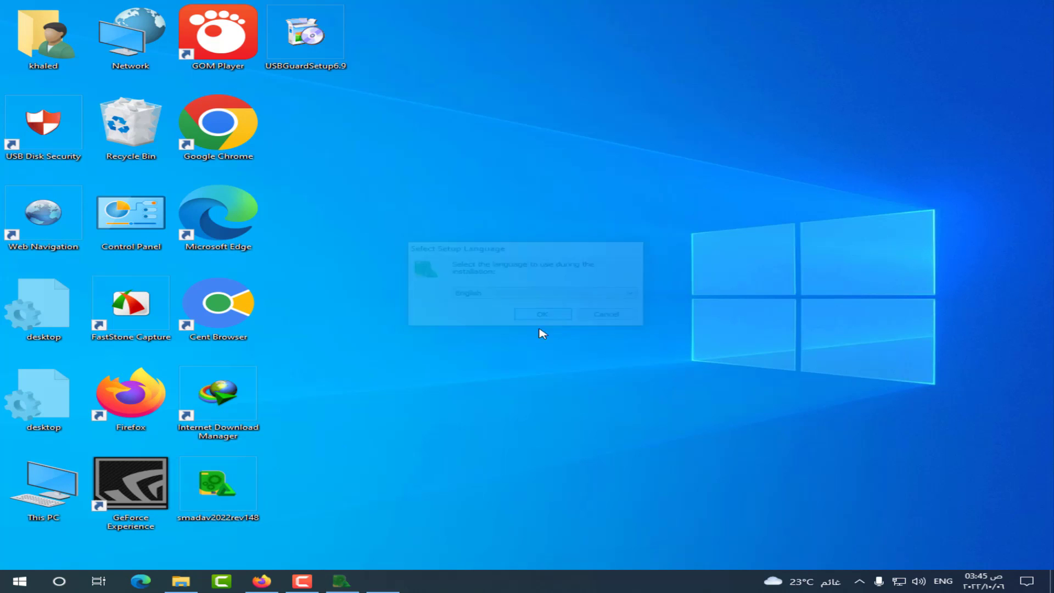
pyautogui.click(622, 385)
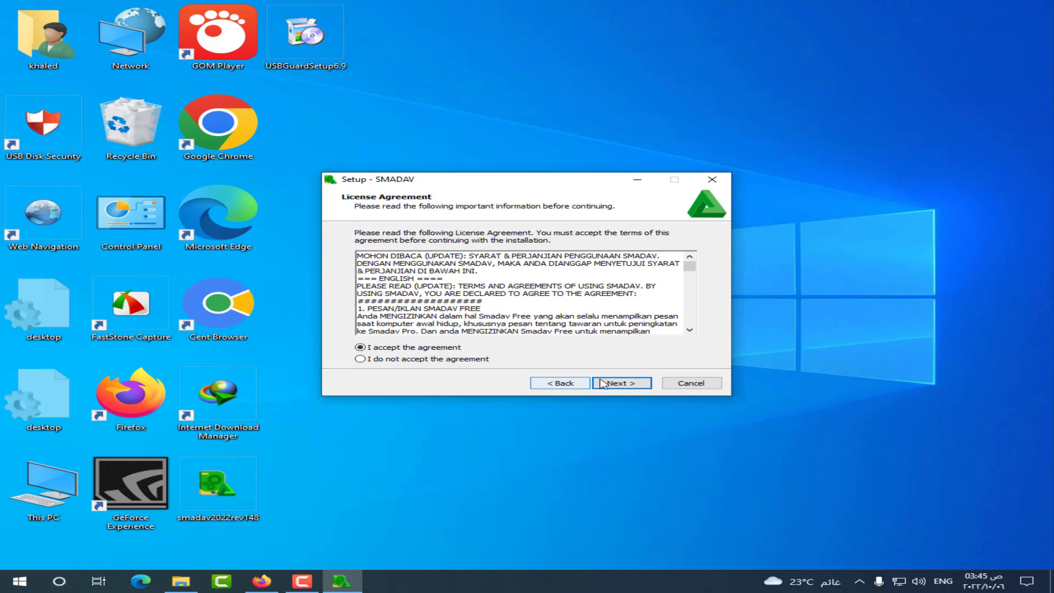
pyautogui.click(622, 385)
pyautogui.click(620, 386)
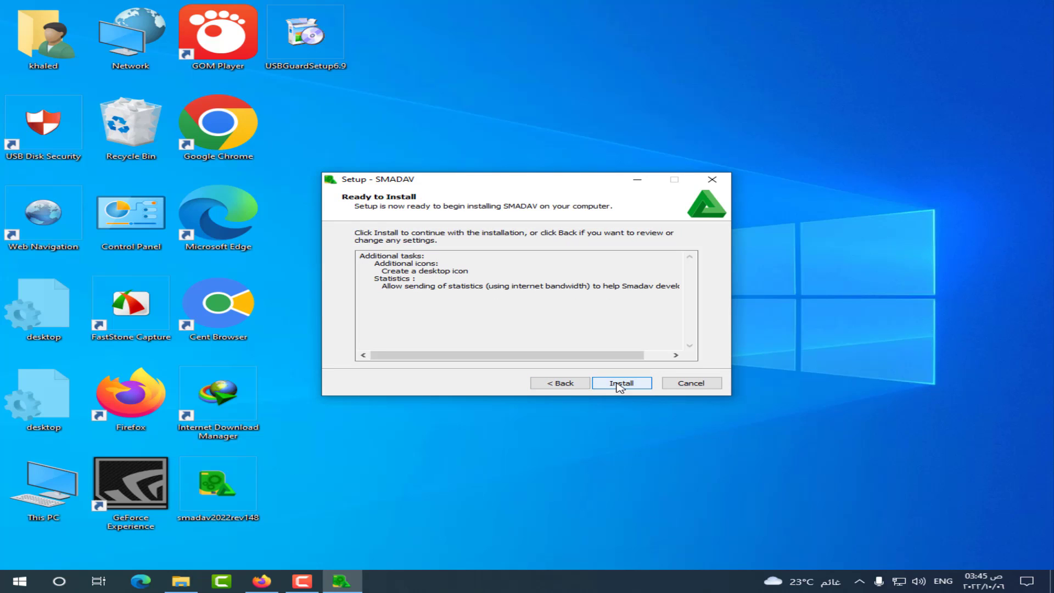
pyautogui.click(620, 387)
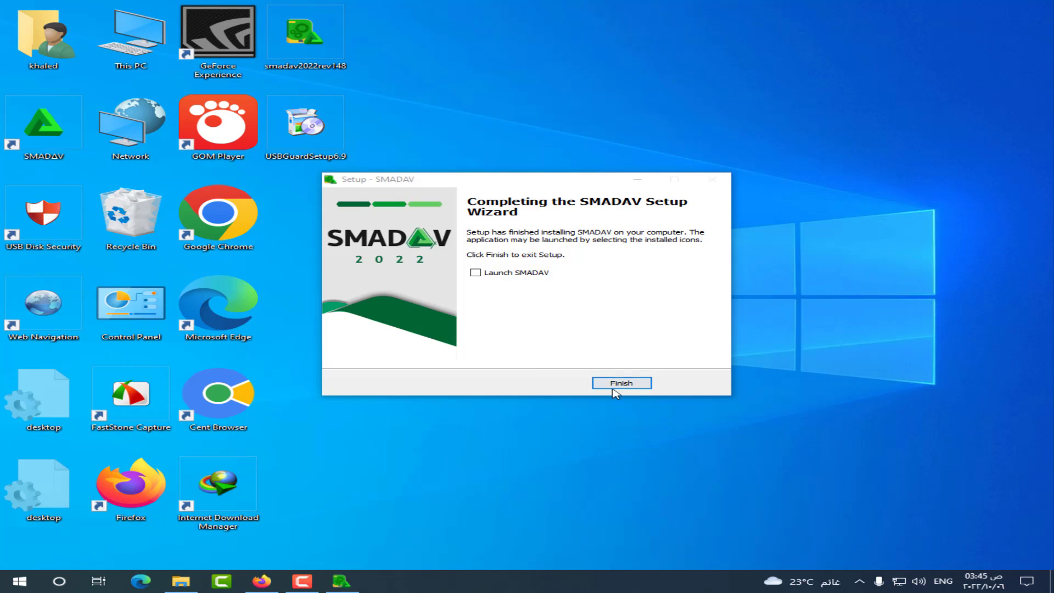
pyautogui.click(616, 384)
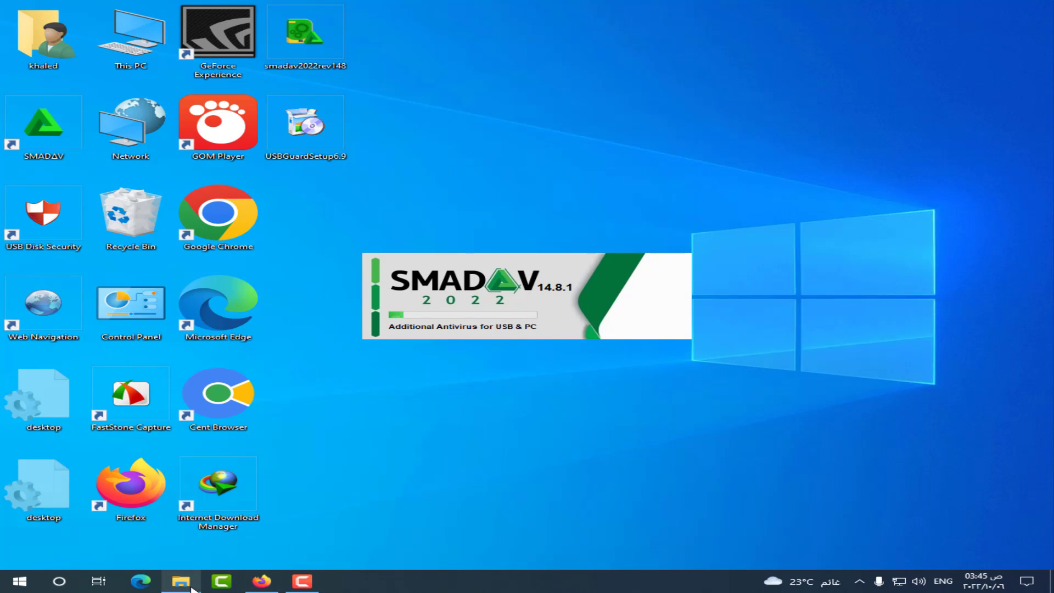
# Continue with Smadav Free over the USB (F:) folder, and close its virus report and main window, declining the deep scan
pyautogui.click(190, 585)
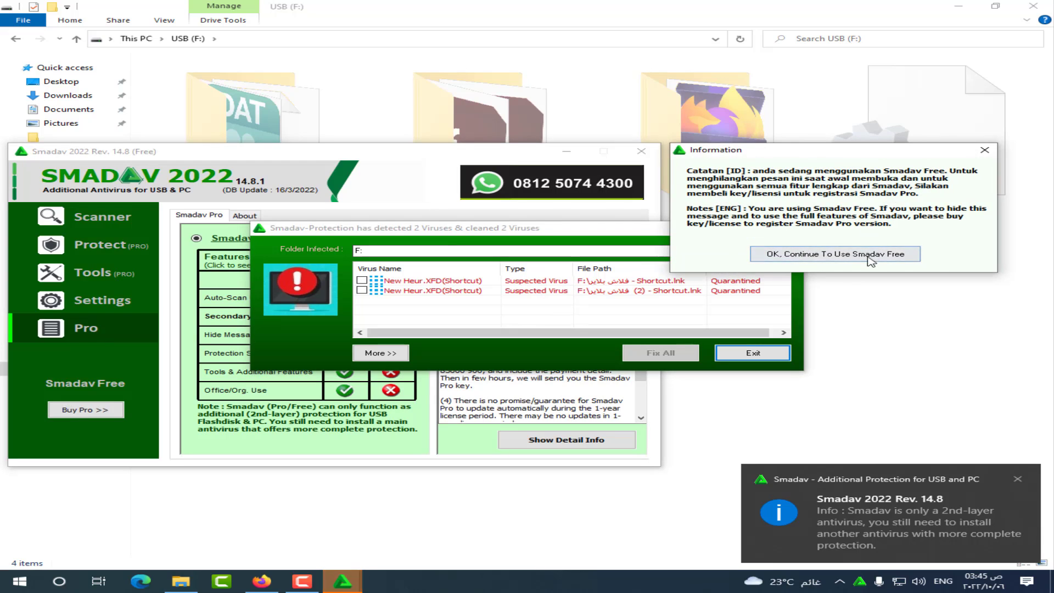
pyautogui.click(791, 255)
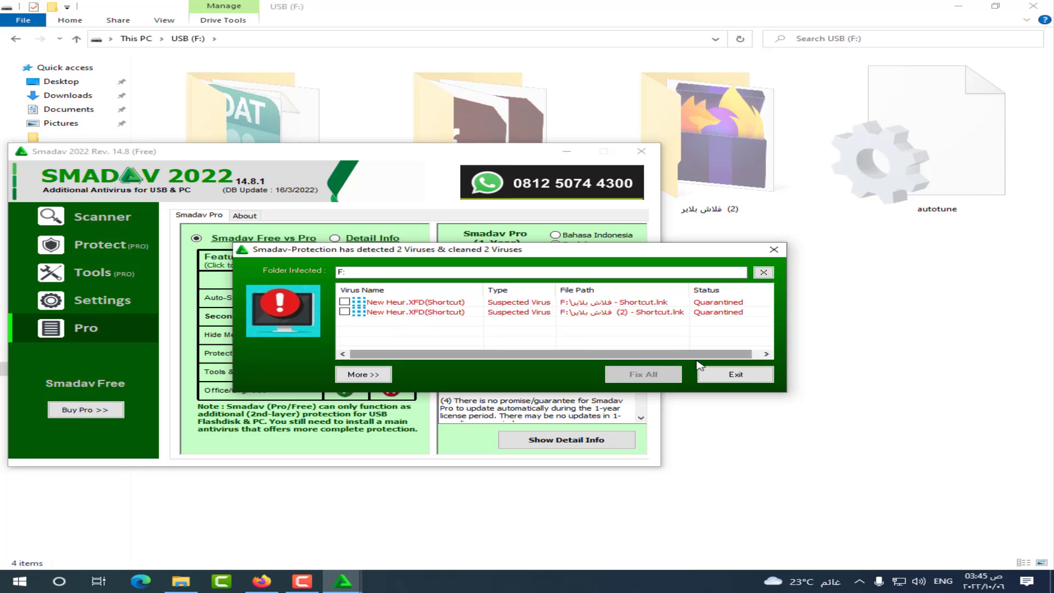
pyautogui.click(745, 377)
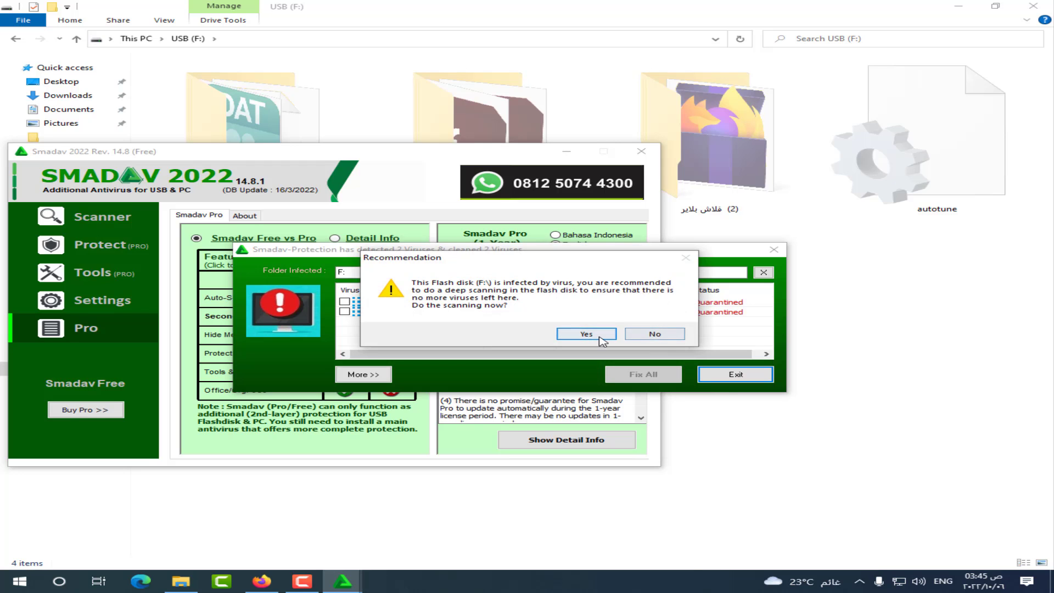
pyautogui.click(655, 334)
pyautogui.click(645, 156)
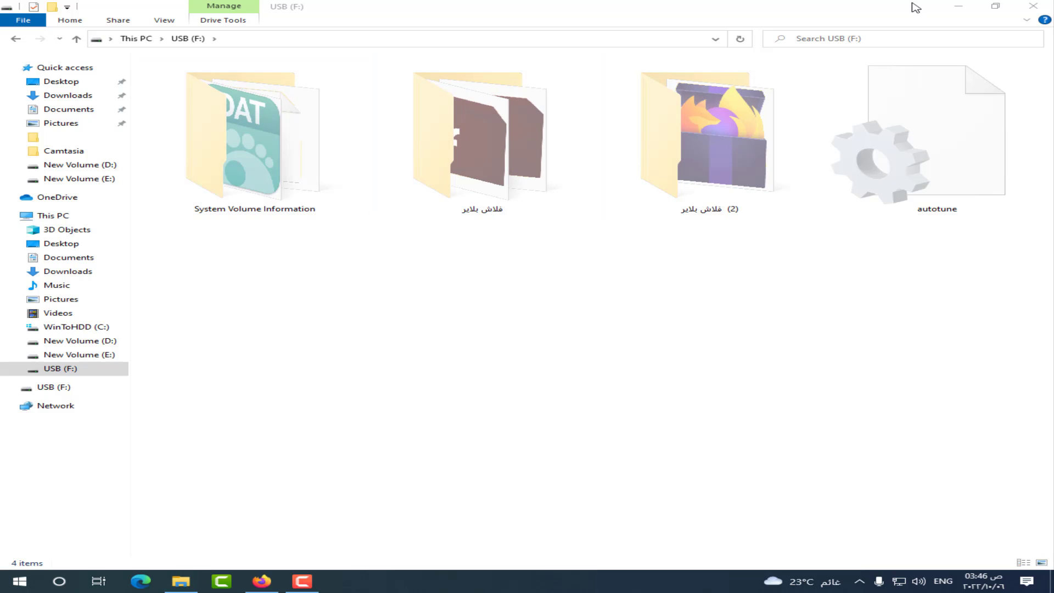
# Recheck the contents of the USB (F:) folder and minimize its window
pyautogui.click(957, 6)
pyautogui.click(45, 133)
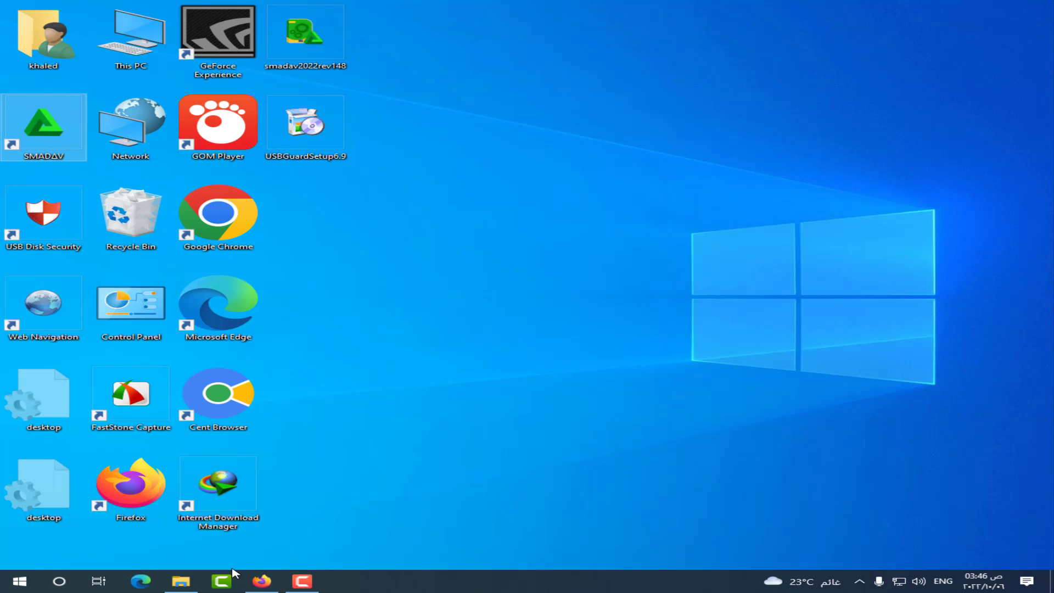
pyautogui.click(181, 581)
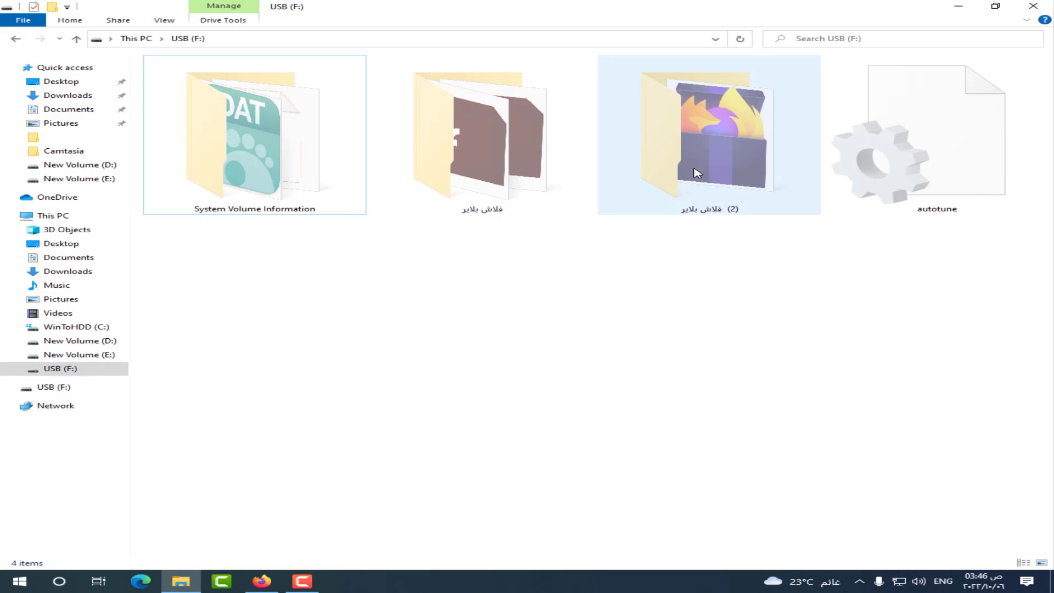
pyautogui.click(958, 7)
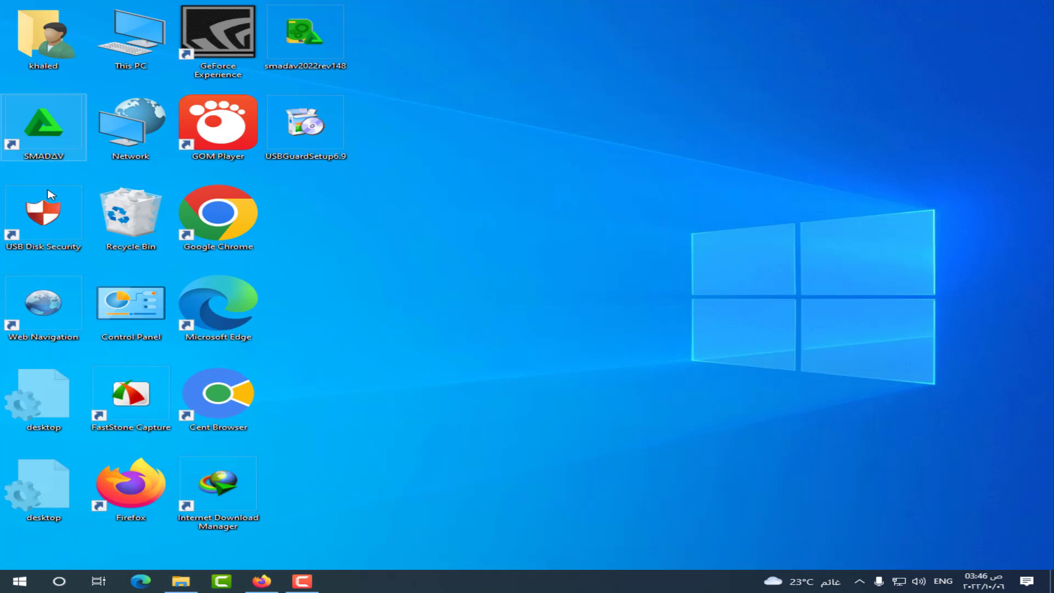
# Launch SMADAV from the desktop with the free version, move its window aside and show the Scanner page
pyautogui.doubleClick(49, 141)
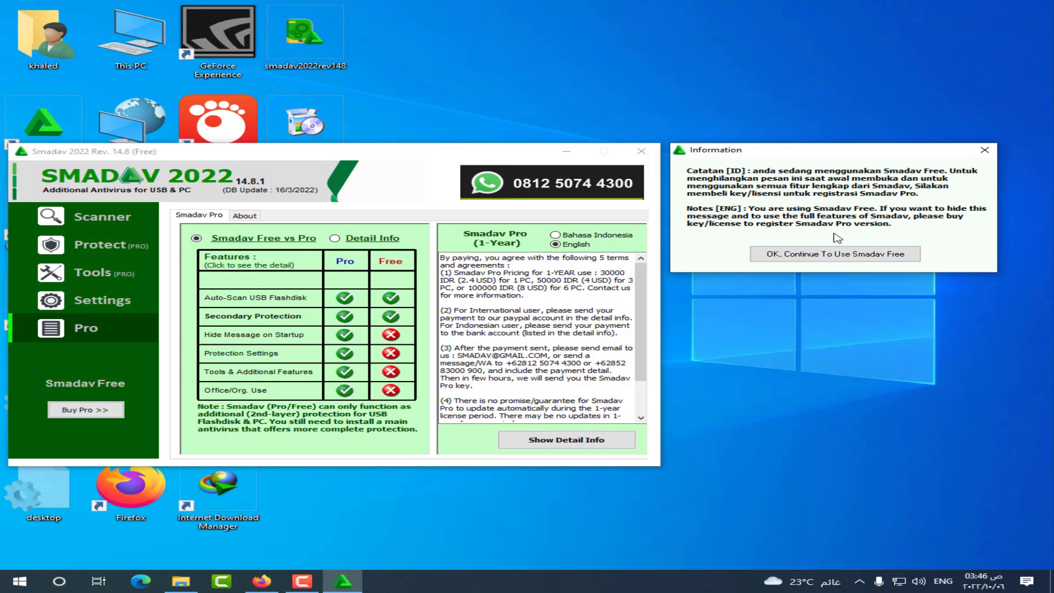
pyautogui.click(835, 254)
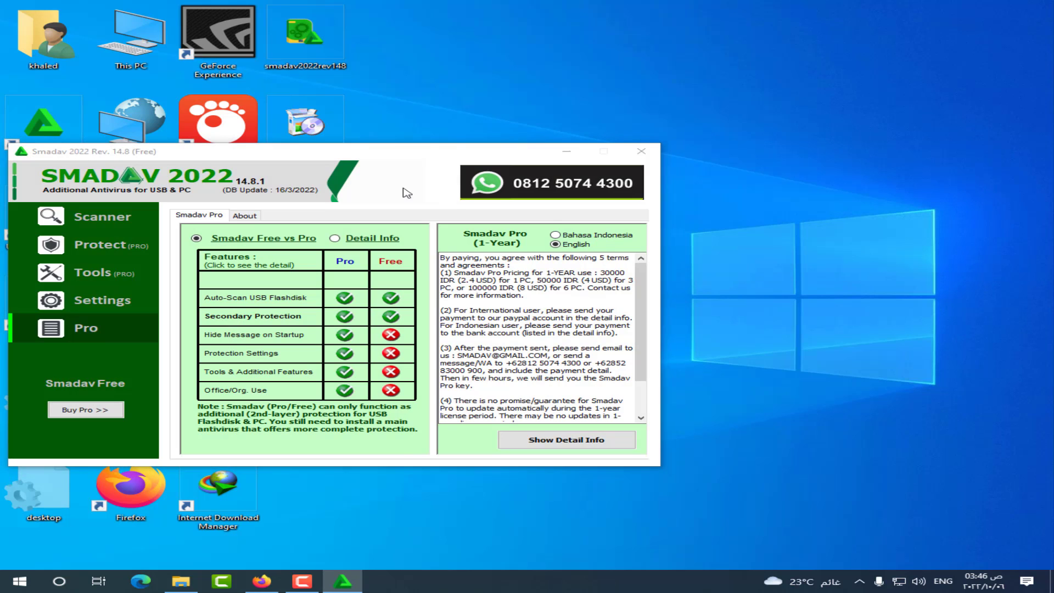
pyautogui.moveTo(341, 158); pyautogui.dragTo(493, 169)
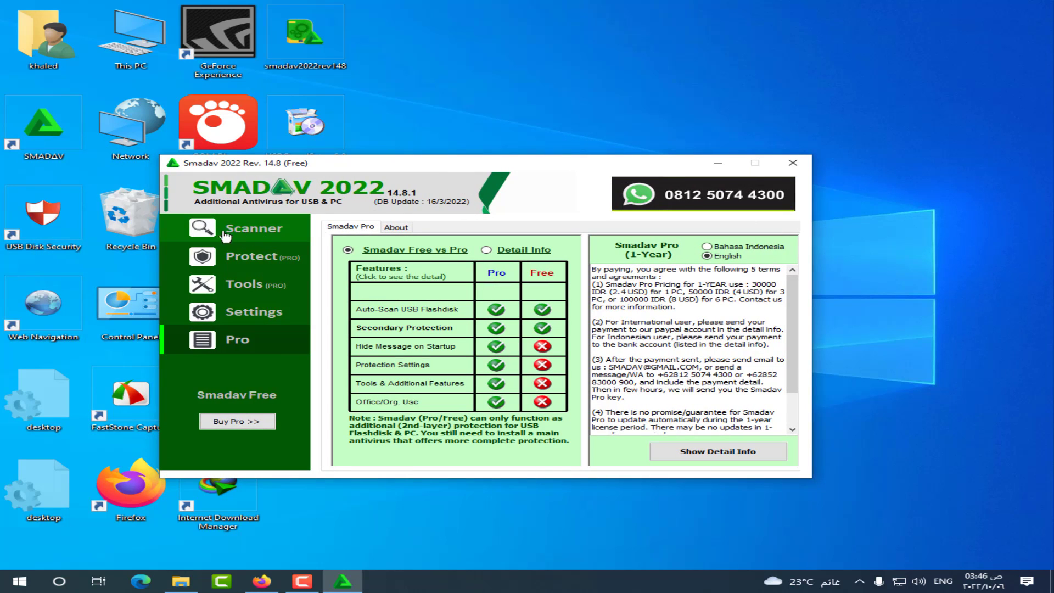
pyautogui.click(250, 237)
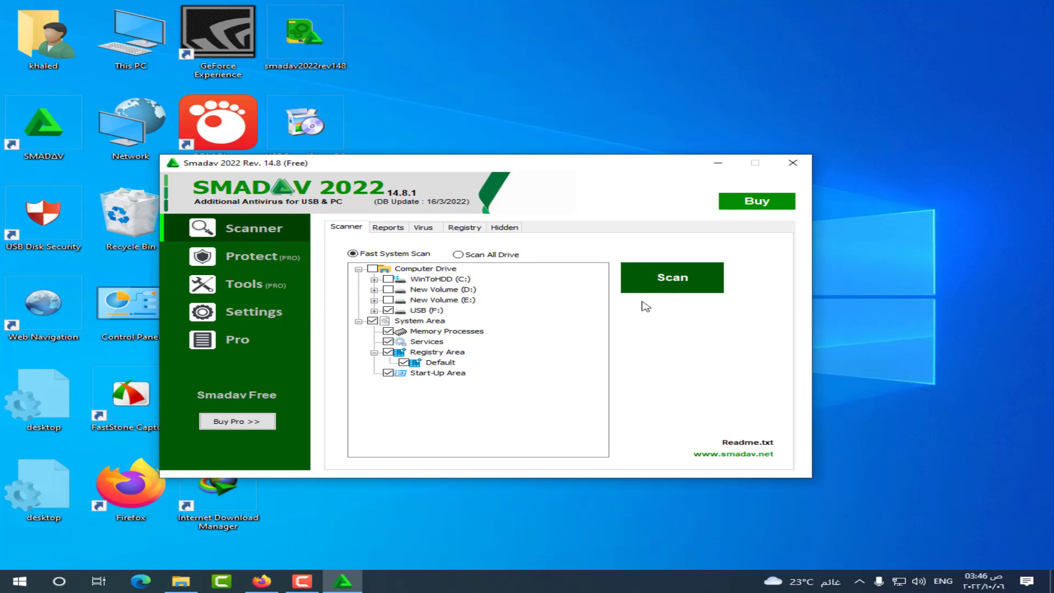
# Run a Fast System Scan of USB (F:) and the System Area with the USB (F:) folder open behind Smadav
pyautogui.click(177, 585)
pyautogui.click(336, 585)
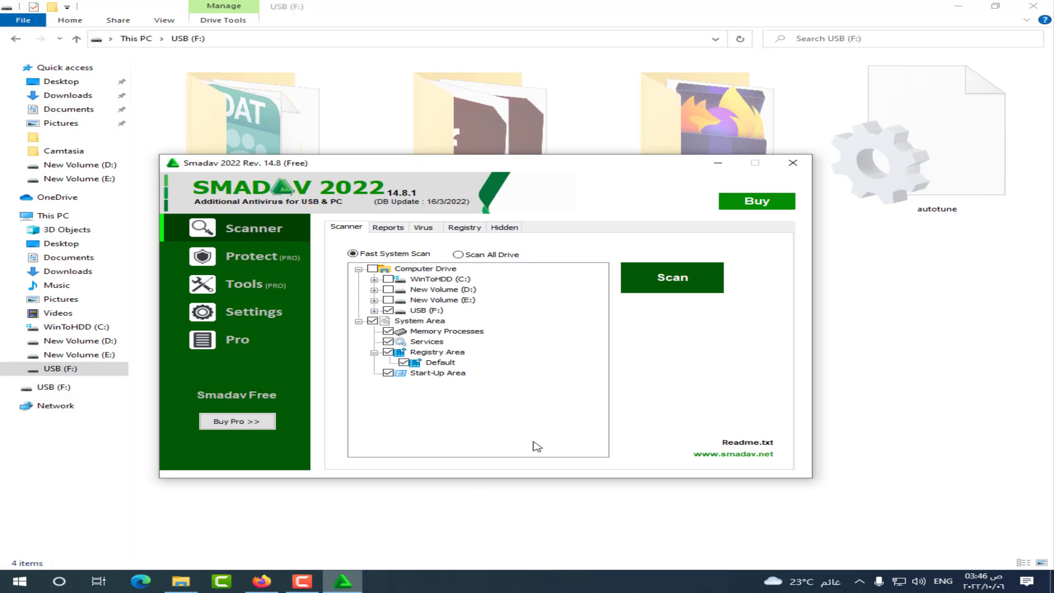
pyautogui.click(686, 288)
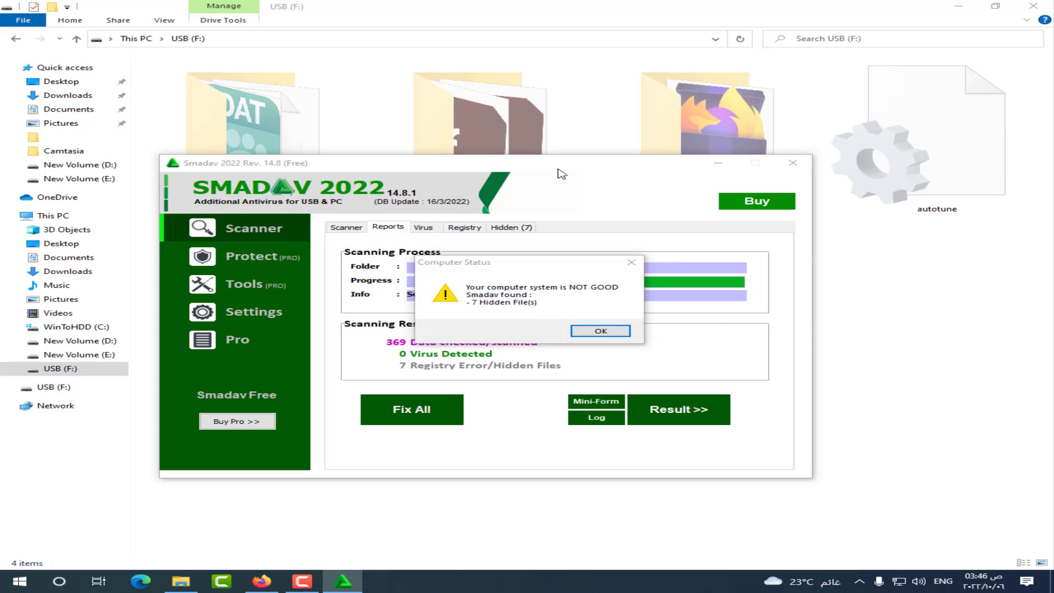
pyautogui.click(604, 332)
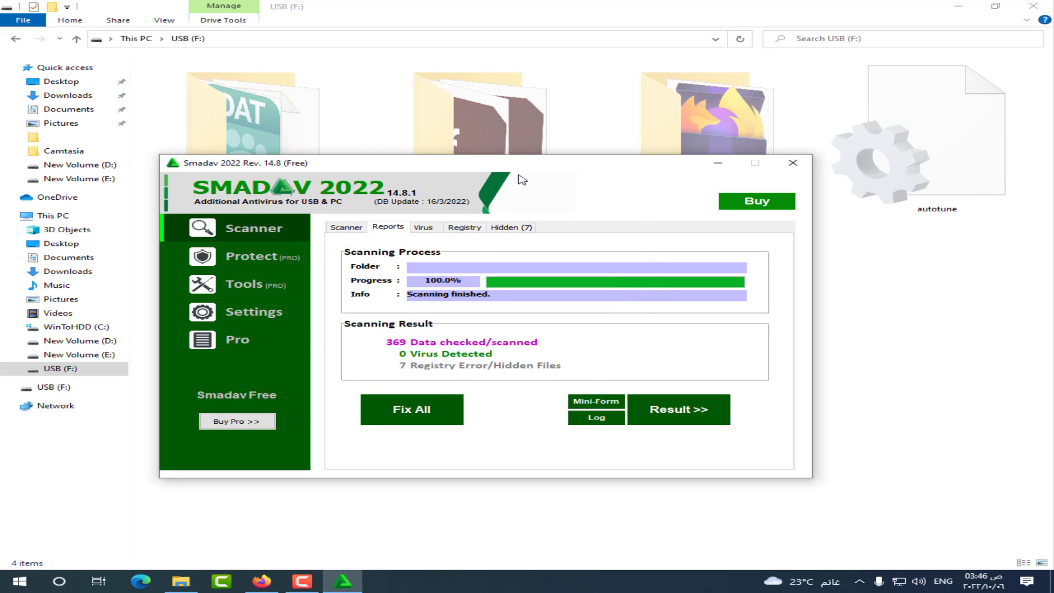
# Fix all items found by the Smadav scan to unhide the USB (F:) folders, and close Smadav
pyautogui.moveTo(557, 171); pyautogui.dragTo(505, 281)
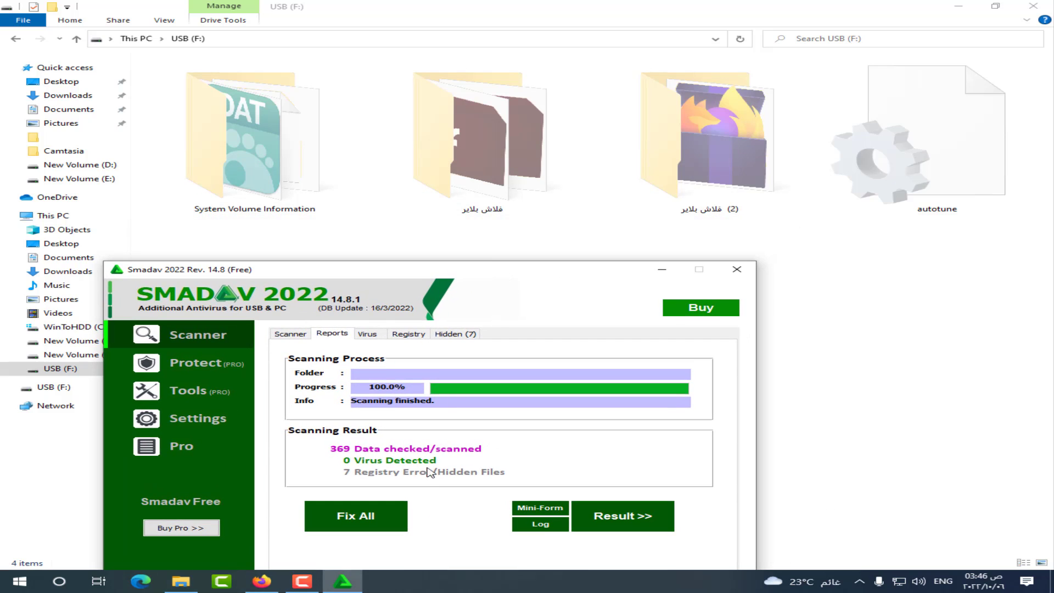
pyautogui.click(374, 522)
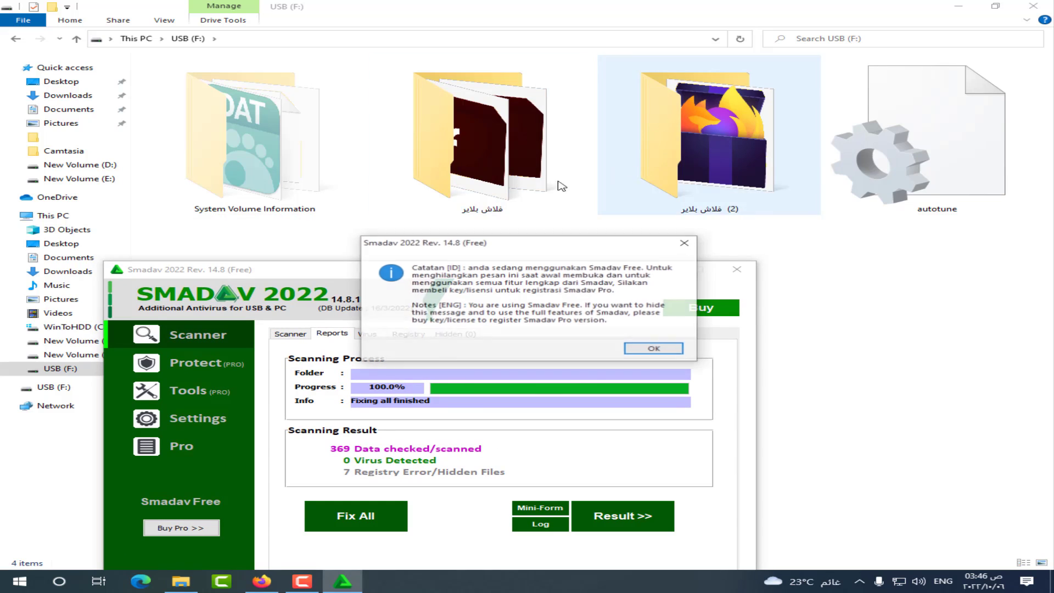
pyautogui.click(686, 242)
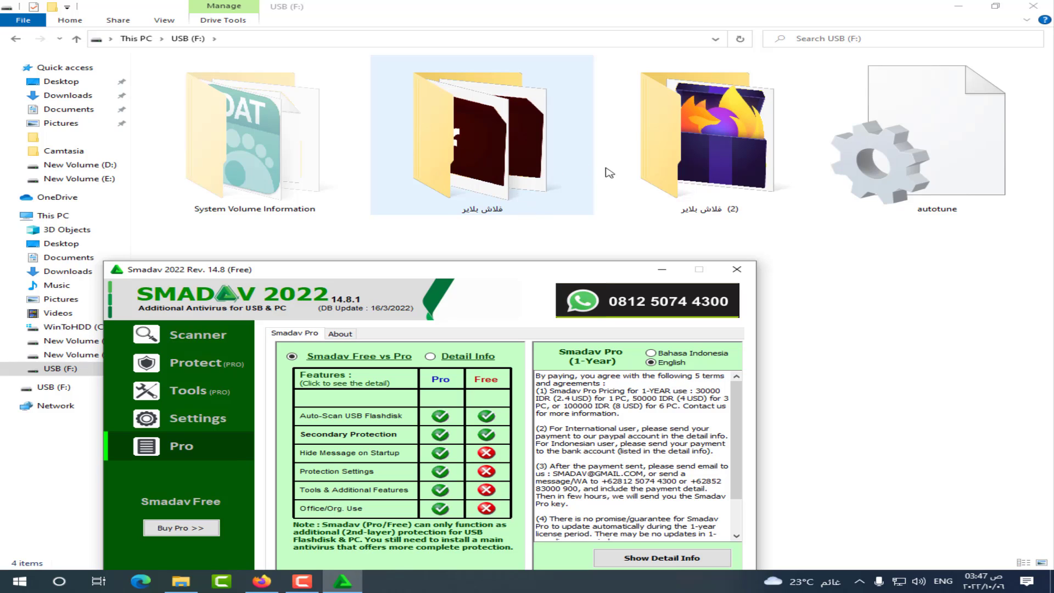
pyautogui.click(738, 270)
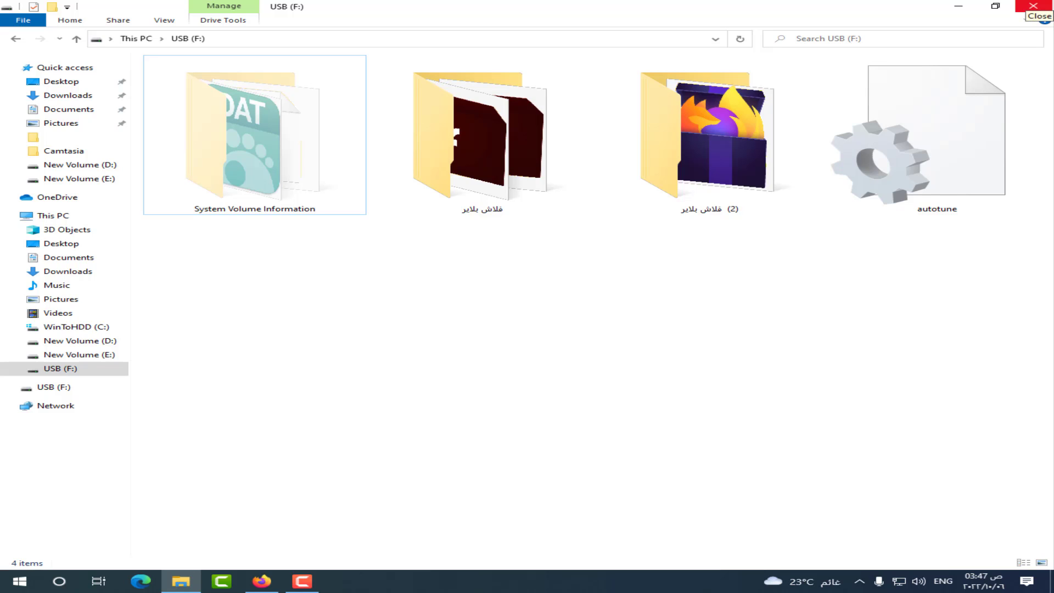
# Delete the autotune file from USB (F:) and close the folder window
pyautogui.click(932, 137)
pyautogui.rightClick(934, 129)
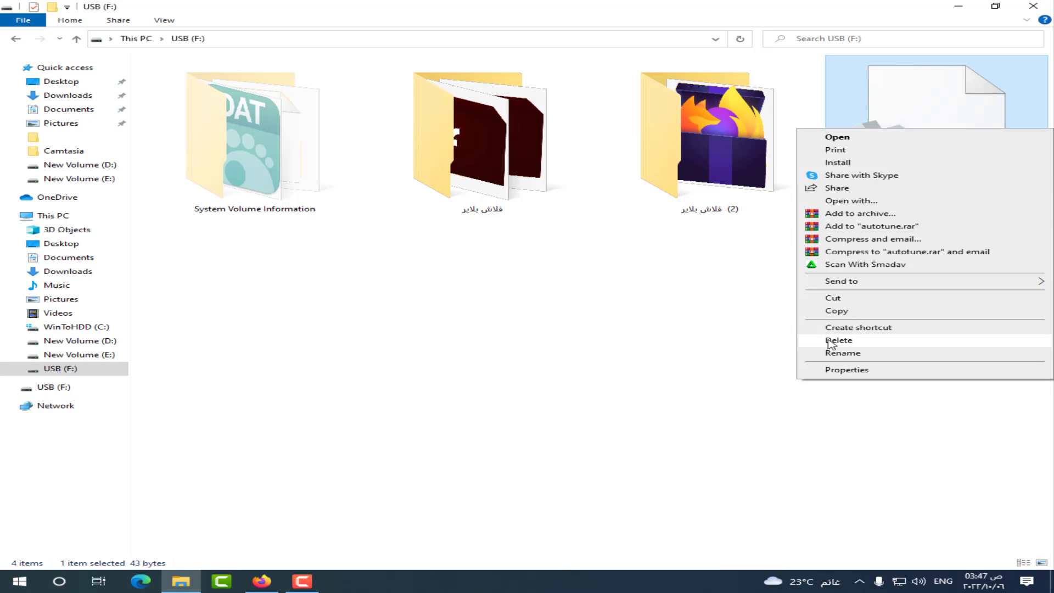
pyautogui.click(832, 341)
pyautogui.click(609, 343)
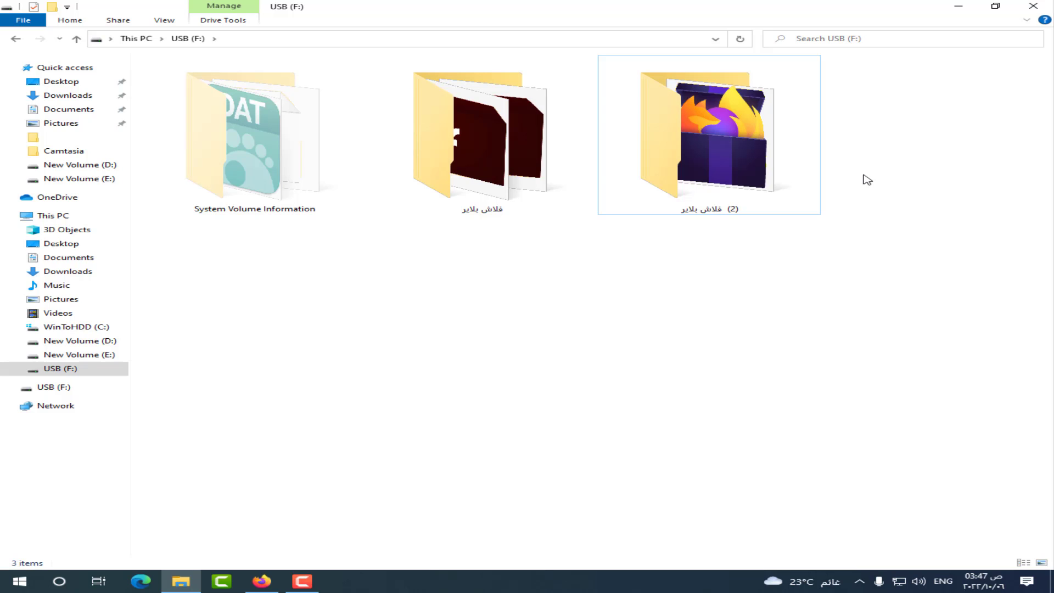
pyautogui.click(1032, 6)
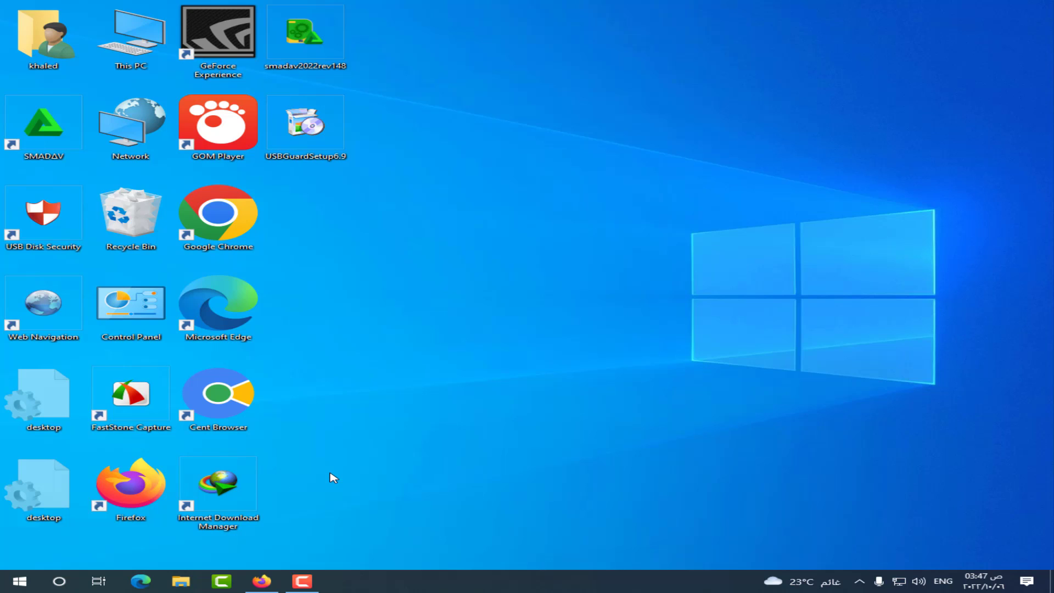
# Switch to Firefox to view the Google results for 360 total security, and minimize the browser
pyautogui.click(261, 581)
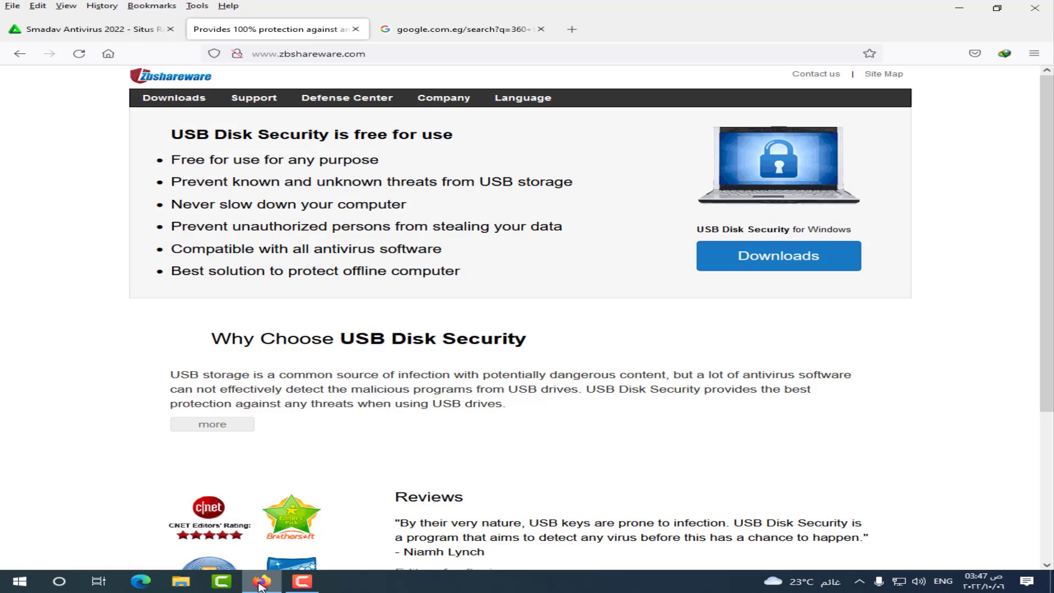
pyautogui.click(464, 34)
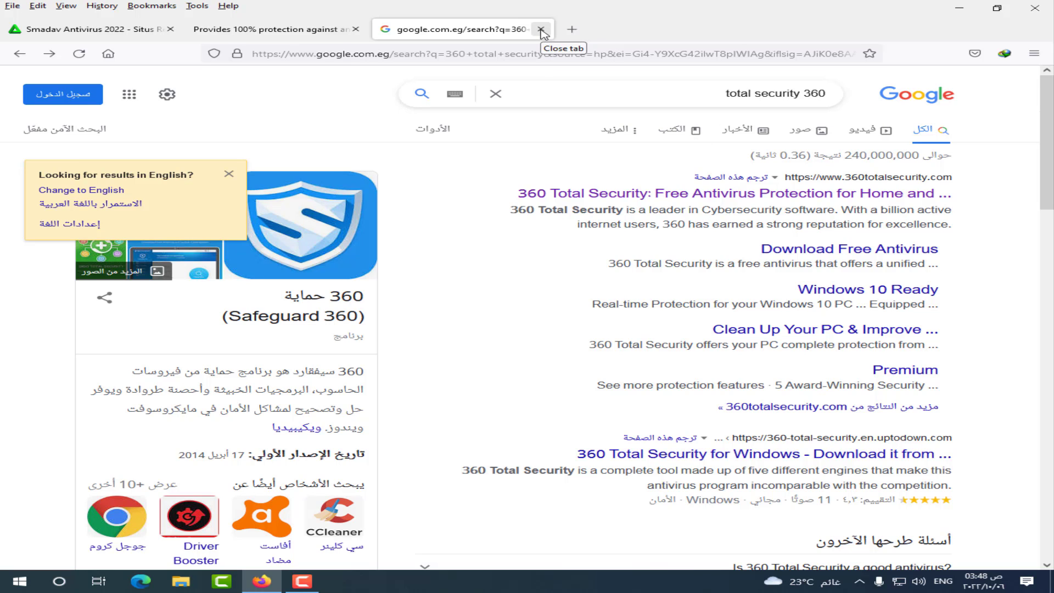
pyautogui.click(960, 7)
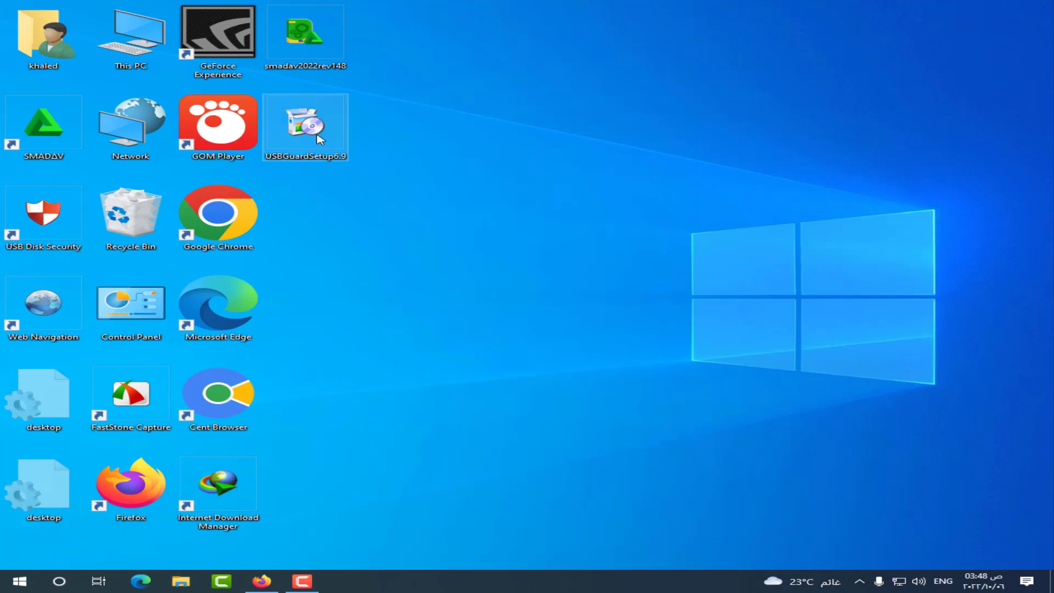